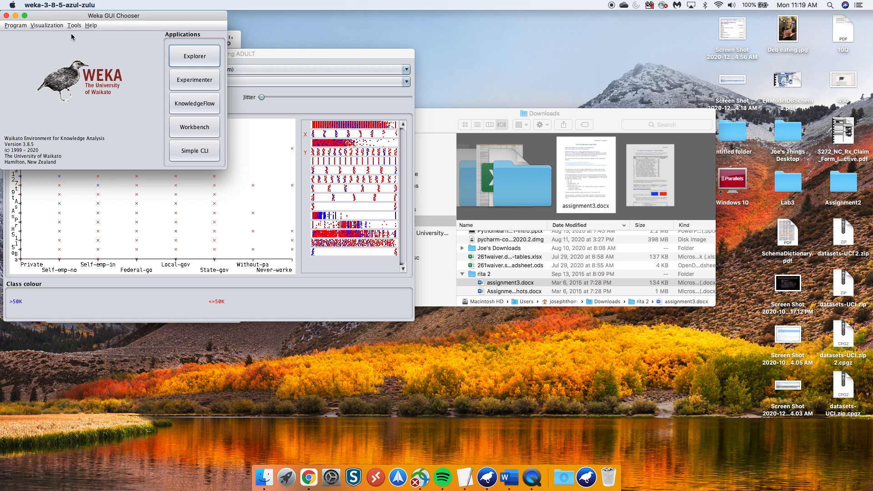
- Open the Package Manager, view the AffectiveTweets package's details, and examine the installed AnalogicalModeling package's description
click(74, 26)
click(76, 39)
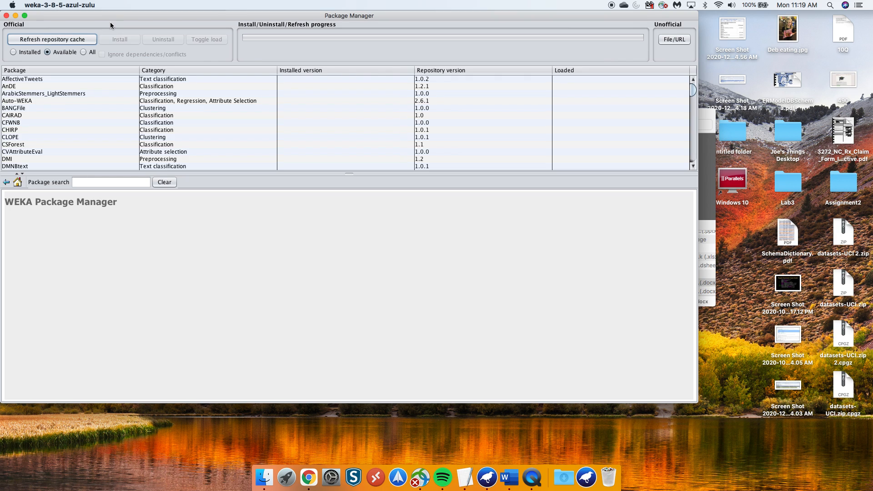
click(61, 79)
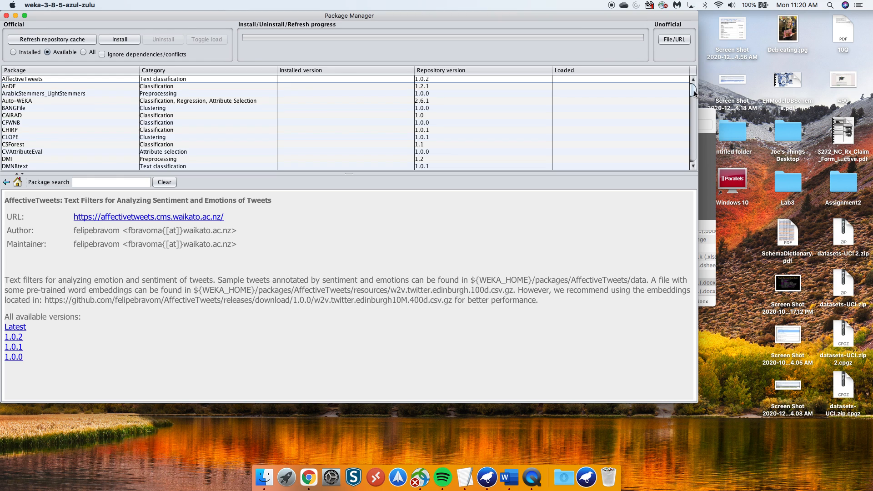
drag(694, 91, 694, 90)
click(13, 52)
click(23, 78)
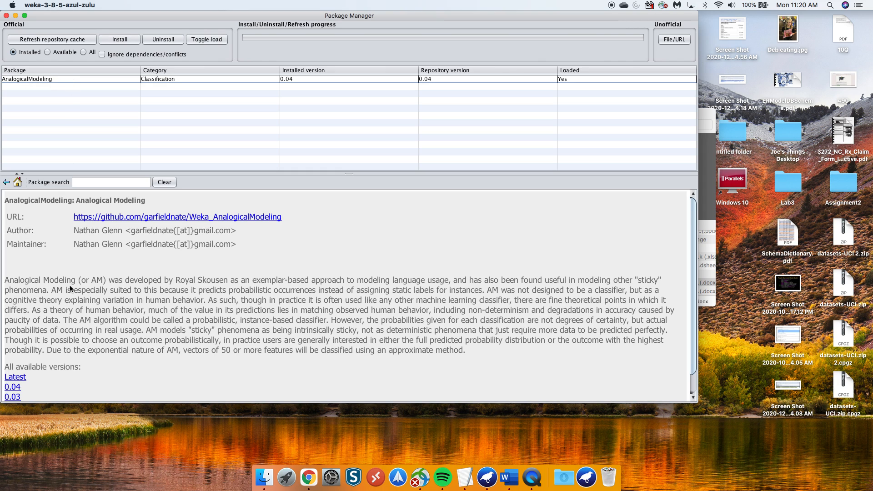
click(303, 286)
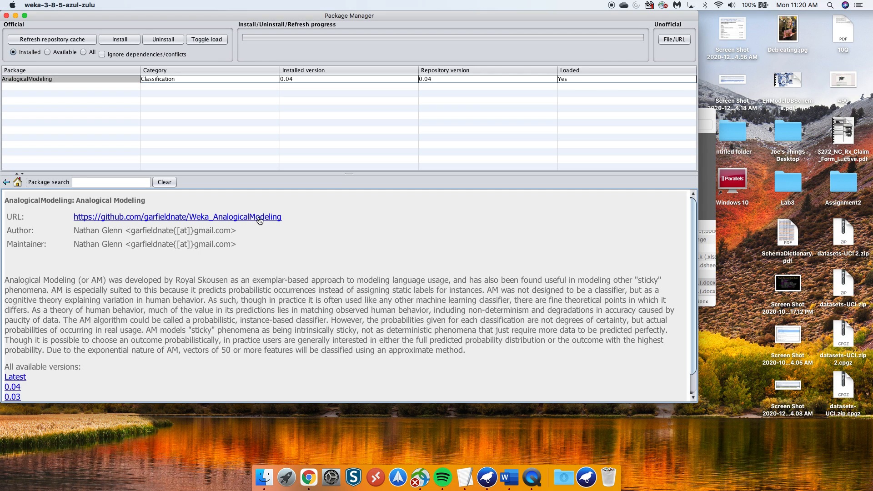
- Copy the AnalogicalModeling package's URL, open it in Chrome, and examine the README's installation and usage instructions
drag(290, 217, 74, 218)
key(super+c)
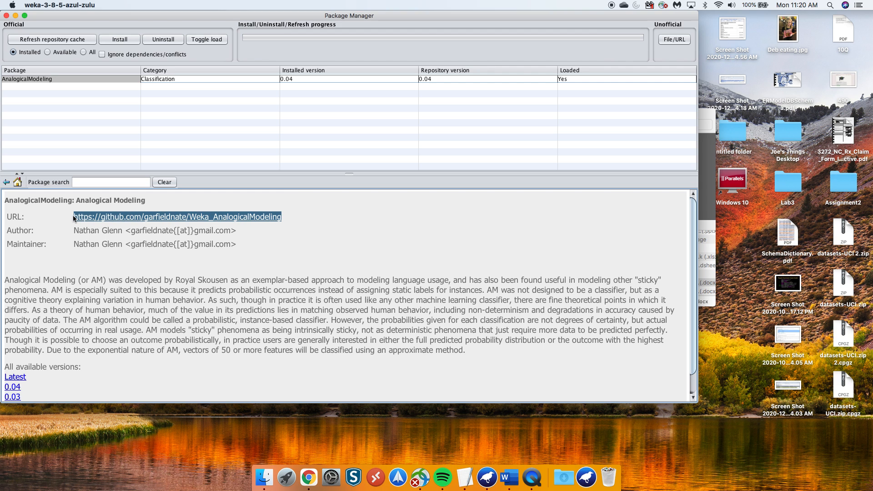
click(309, 486)
click(625, 28)
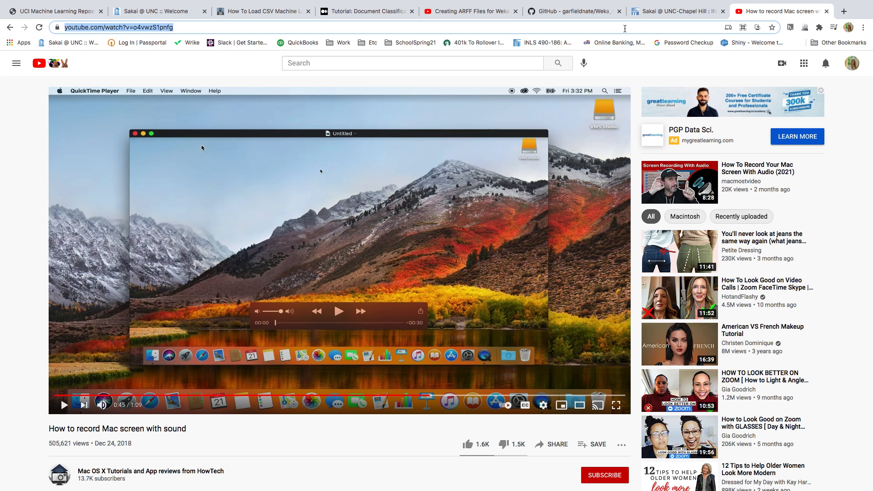
key(super+v)
key(Return)
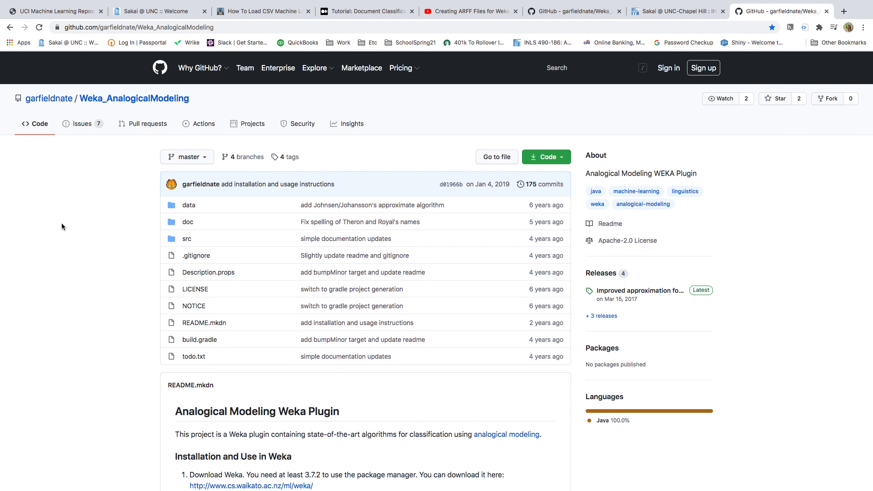
scroll(62, 227, down, 10)
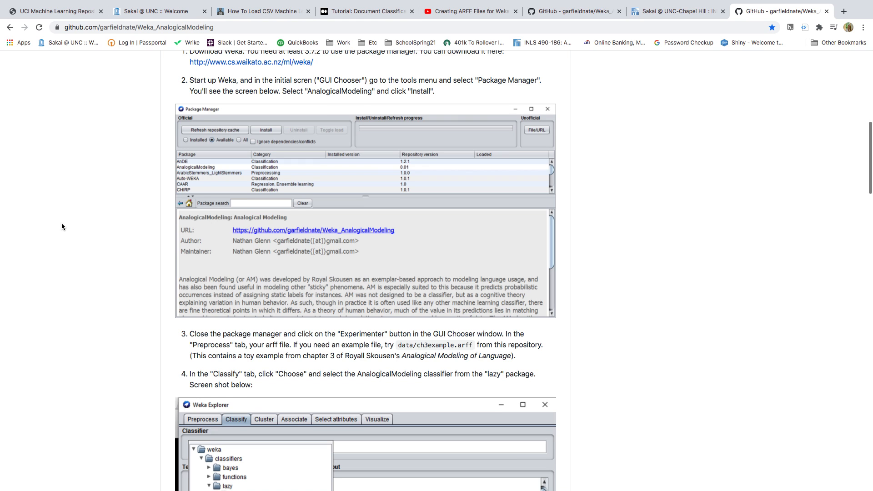
scroll(61, 227, down, 5)
scroll(61, 226, up, 10)
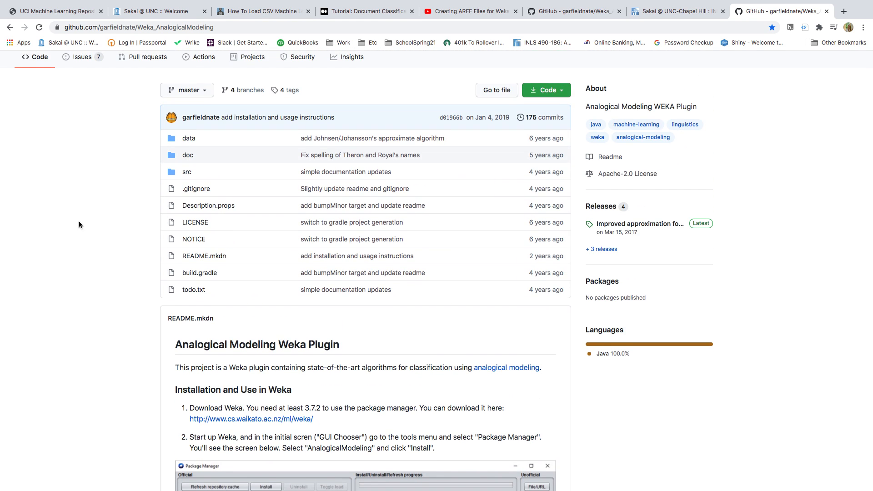
- Return to Weka, close the Package Manager and launch the Explorer
key(ctrl+Left)
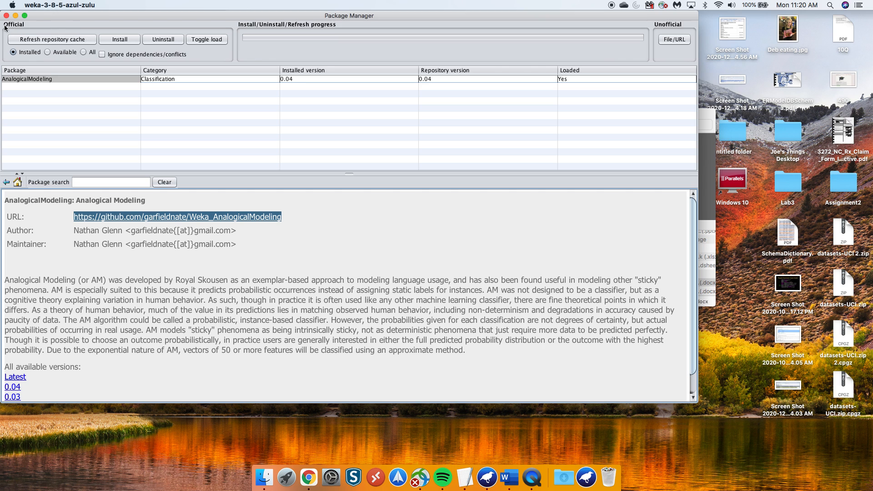
click(7, 16)
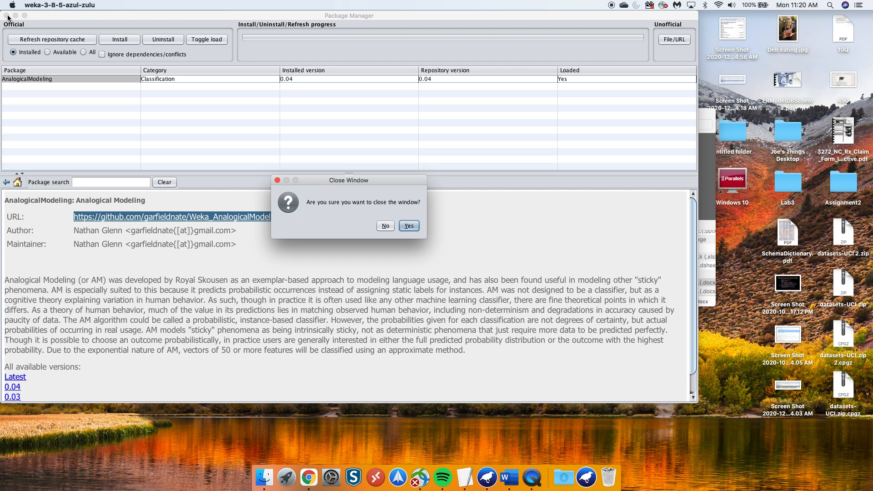
click(410, 224)
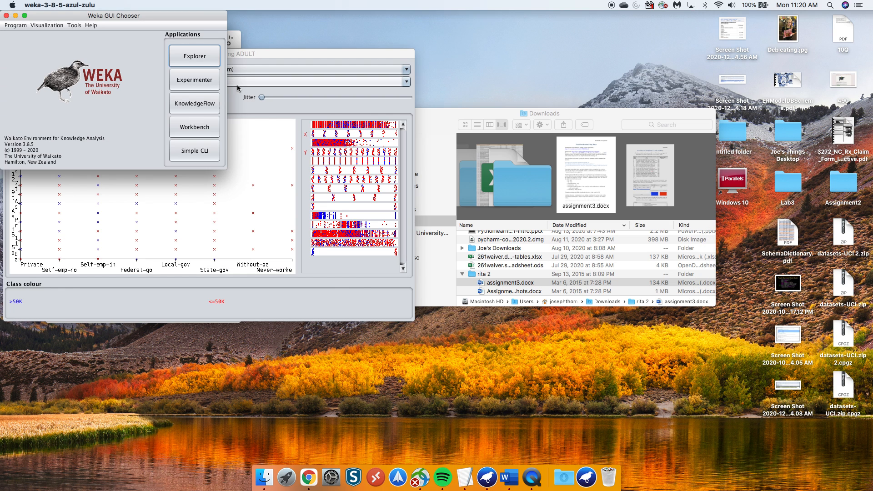
click(187, 60)
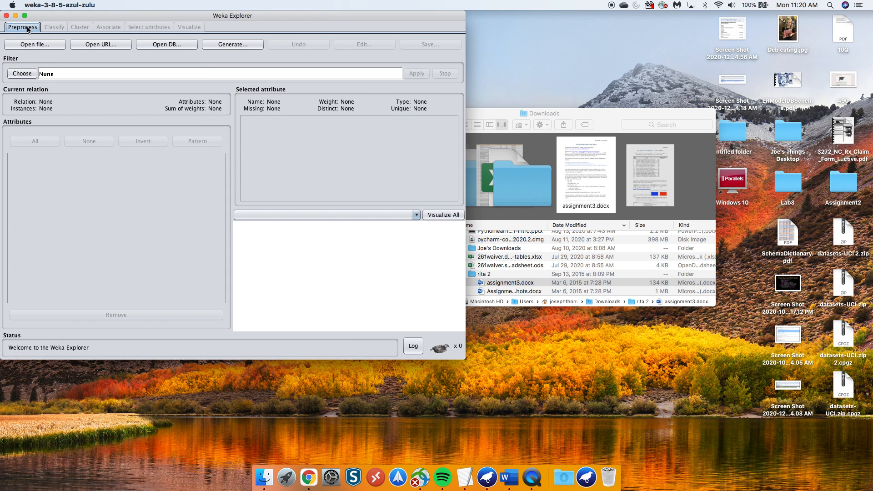
- Start opening a data file and browse to the Lab4 folder inside INLS 625 in the University of North Carolina OneDrive folder
click(28, 43)
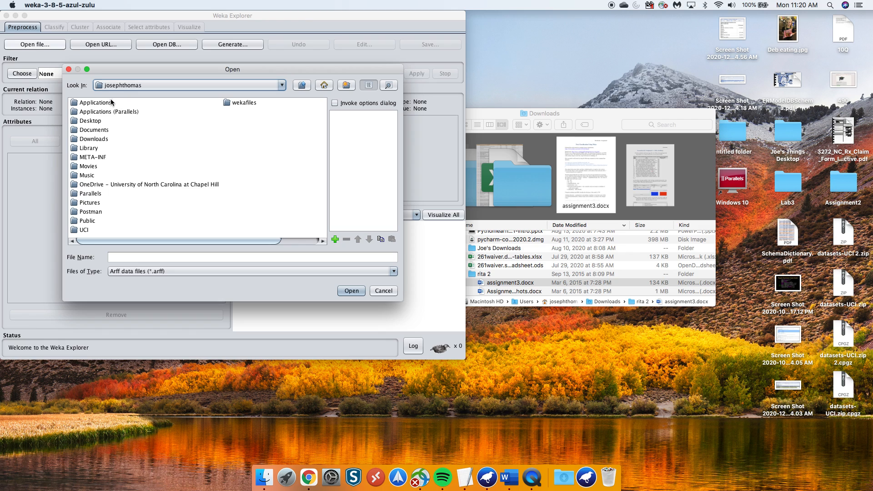
click(111, 184)
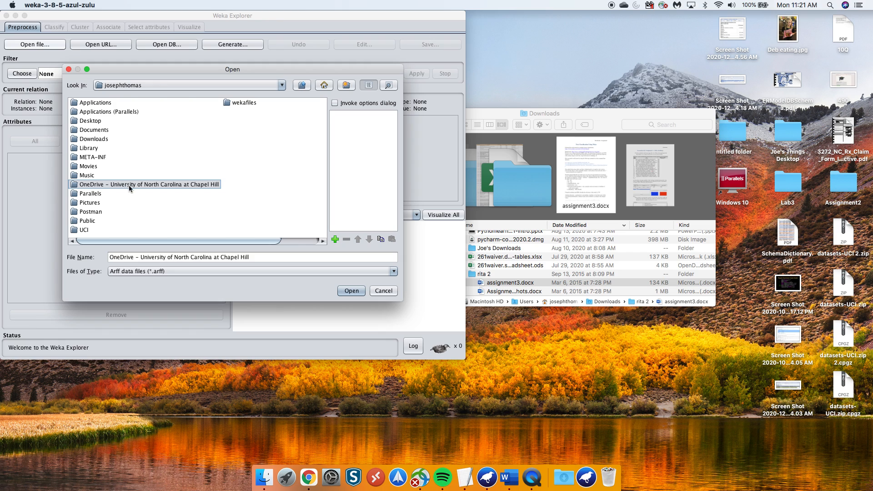
click(84, 187)
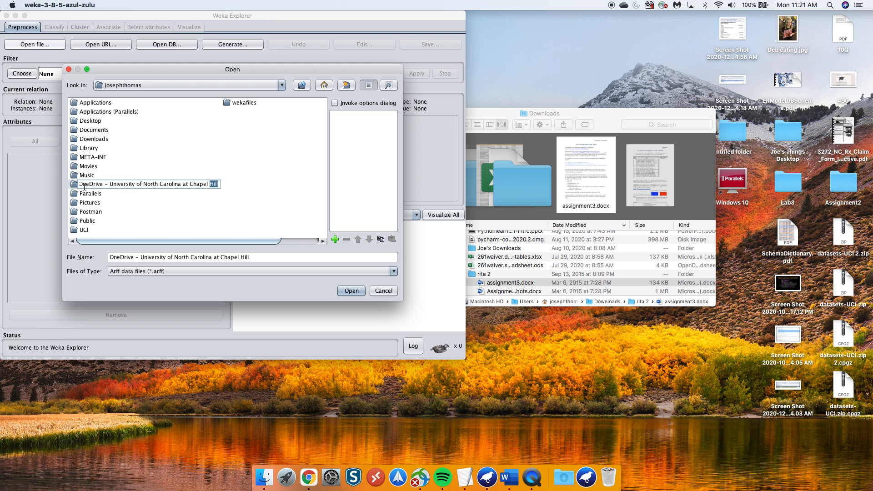
click(277, 170)
double_click(90, 185)
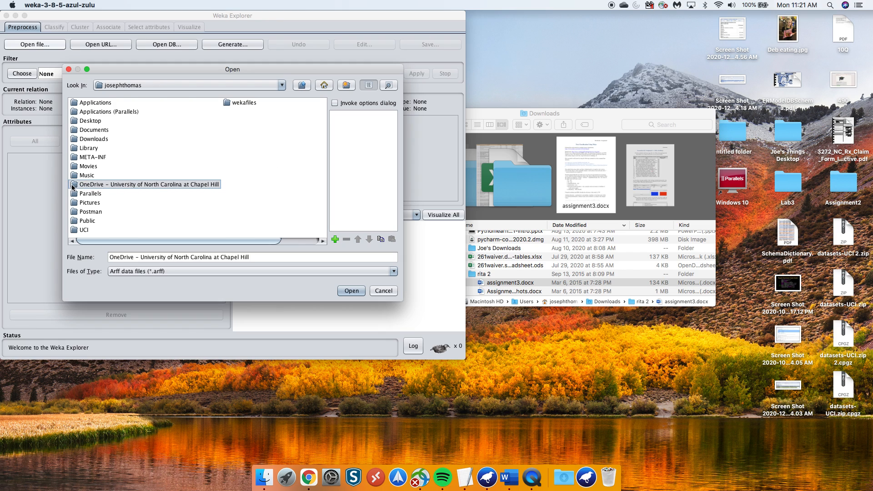
click(77, 151)
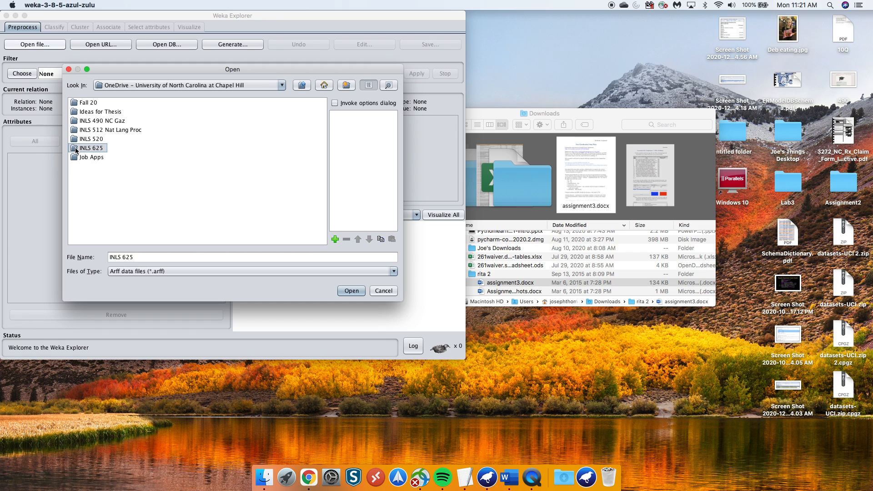
double_click(76, 150)
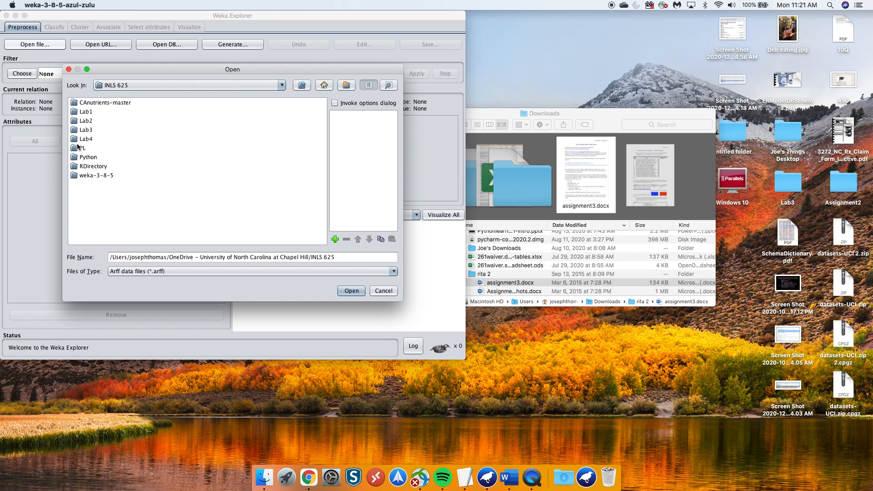
click(75, 139)
double_click(76, 139)
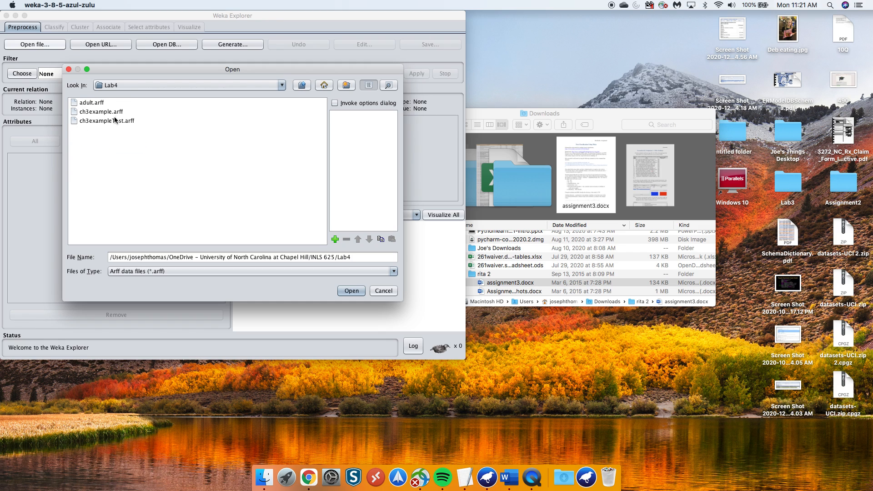
- Load the adult.arff dataset from the Lab4 folder into the Explorer
click(101, 103)
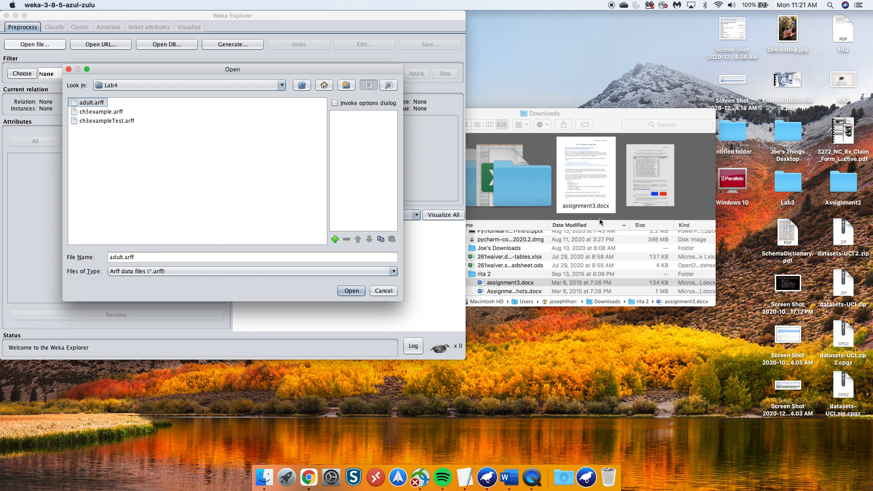
click(609, 111)
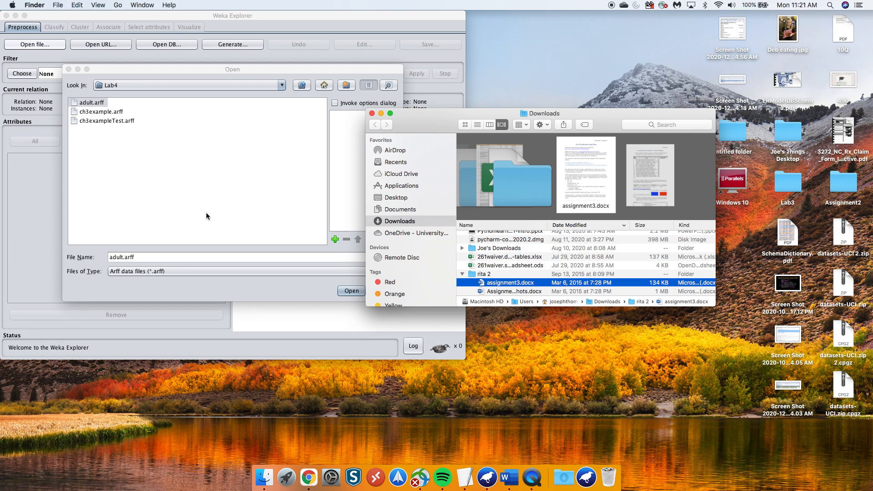
click(239, 201)
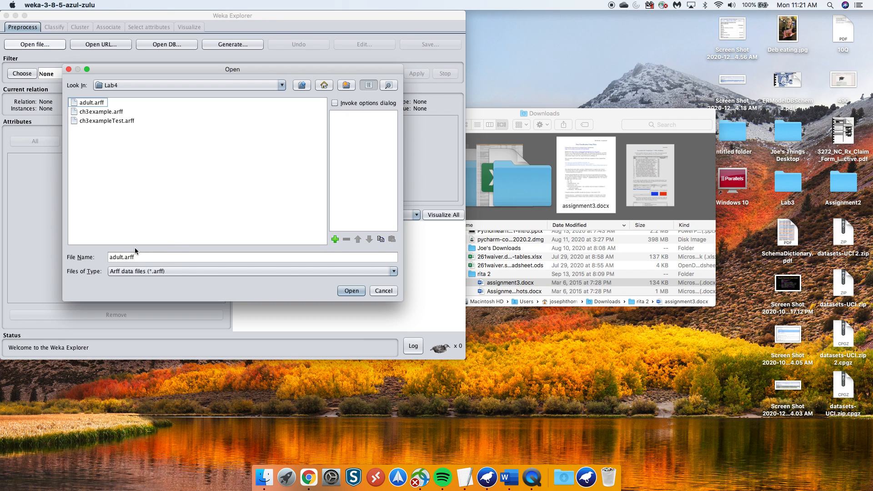
click(97, 103)
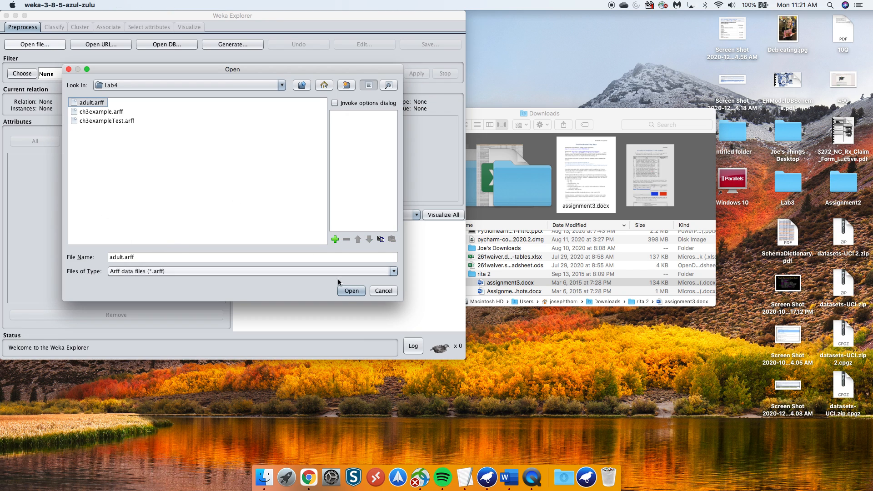
click(350, 291)
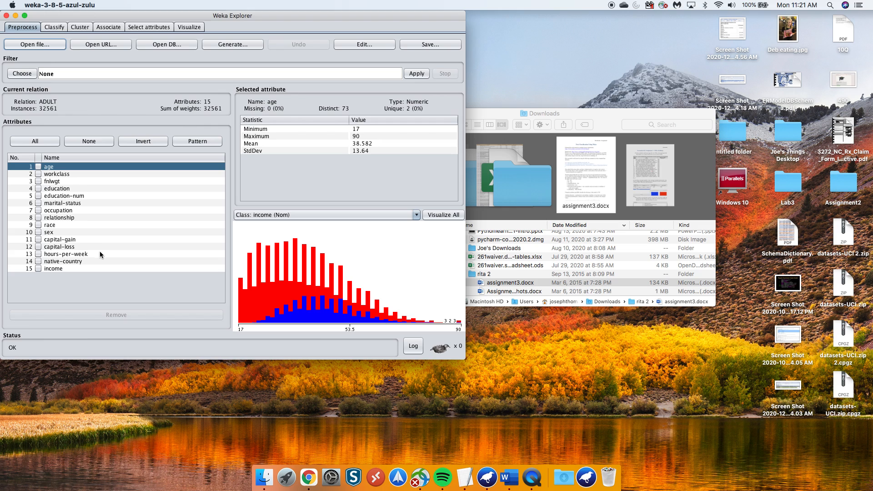
- Examine the statistics and distributions of the income, age, fnlwgt, education, education-num and marital-status attributes
click(69, 270)
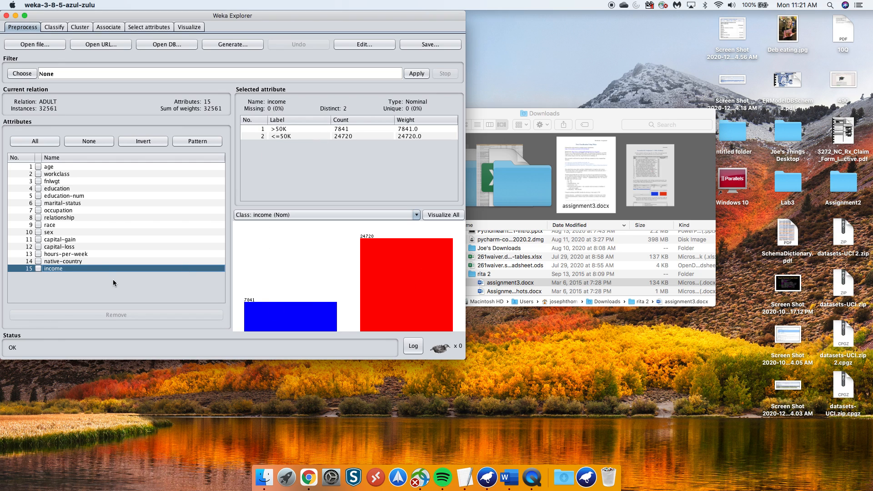
click(71, 167)
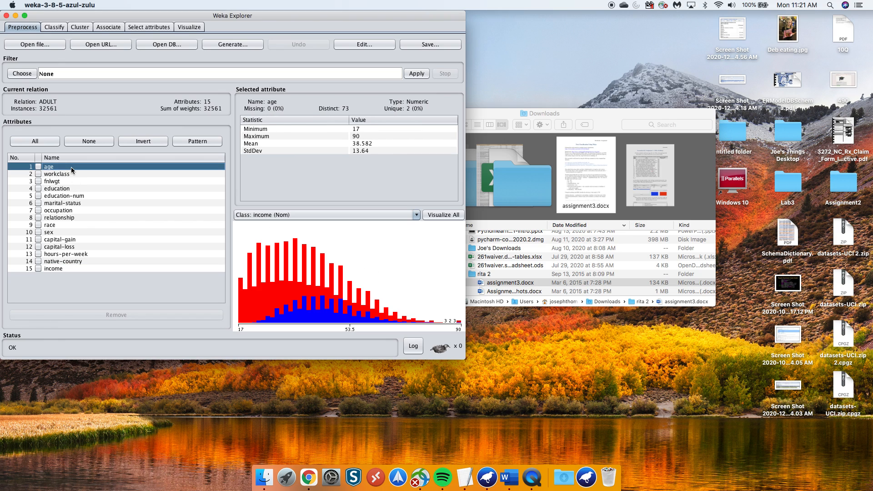
click(91, 182)
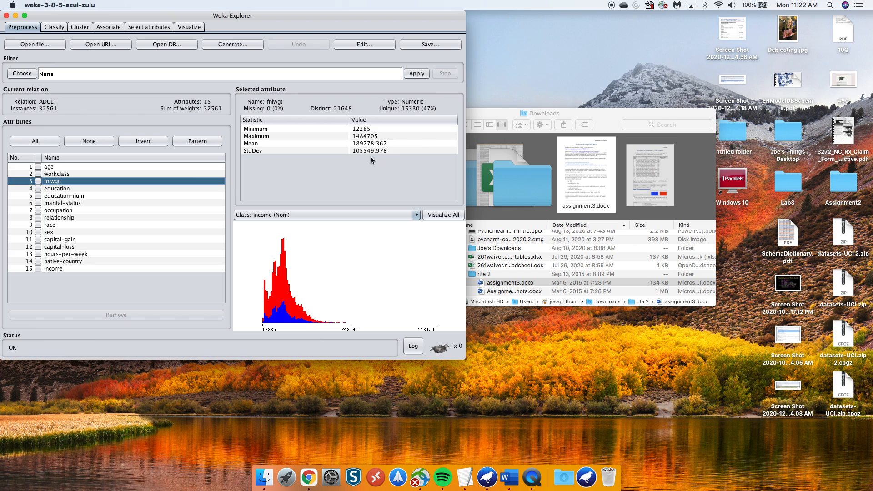
click(74, 190)
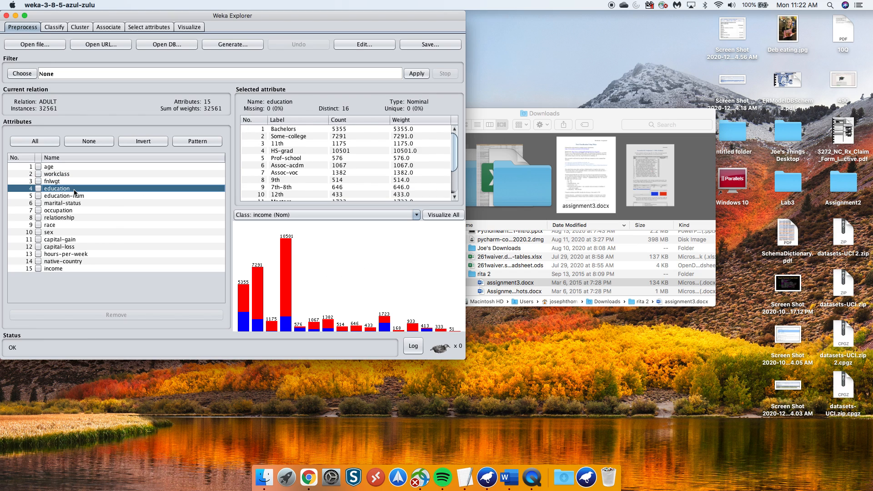
click(102, 196)
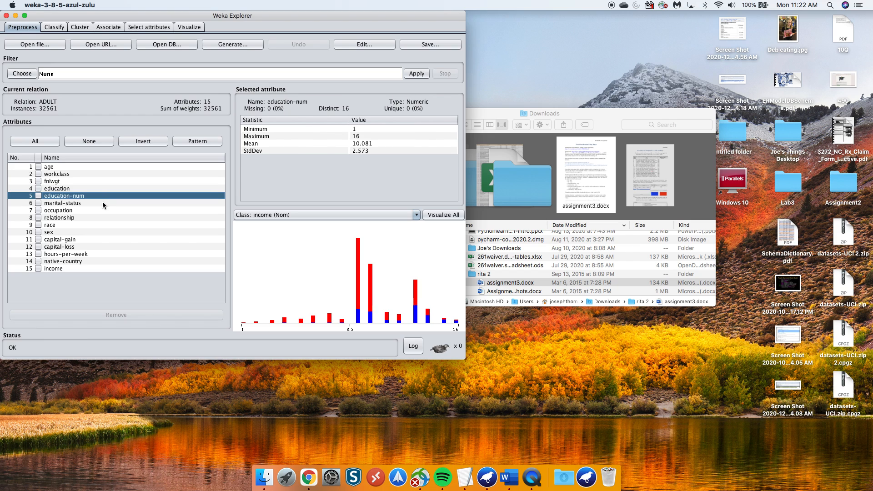
click(103, 204)
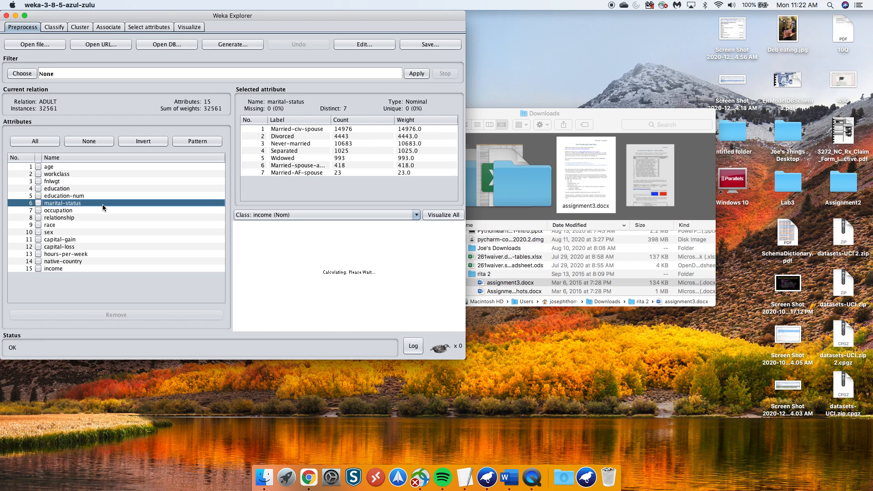
click(92, 181)
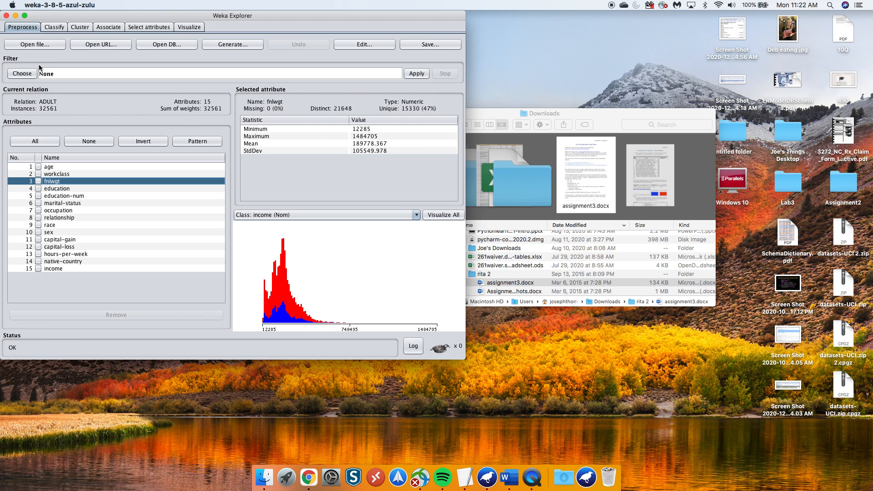
- Open the classification page and choose AnalogicalModeling from the lazy classifiers
click(55, 27)
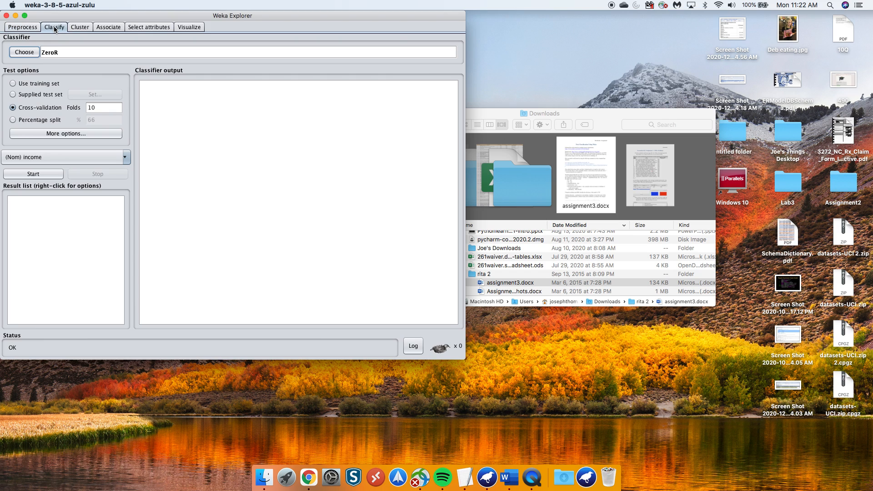
click(25, 52)
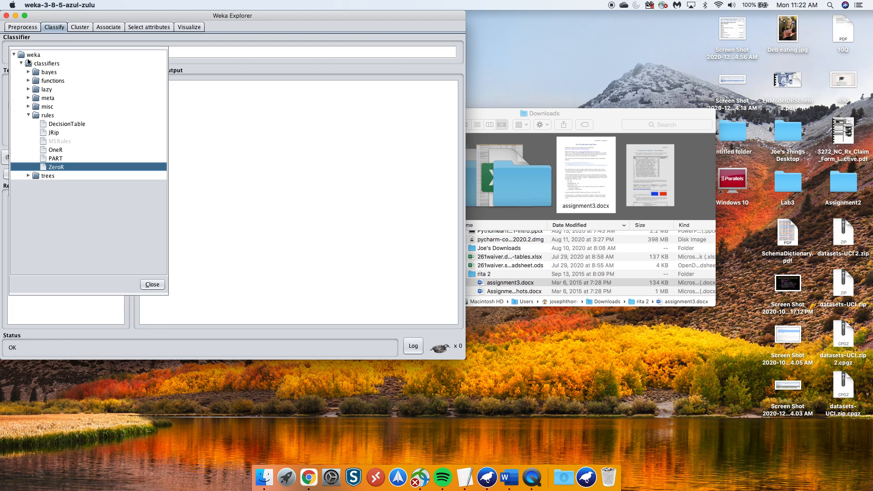
click(29, 90)
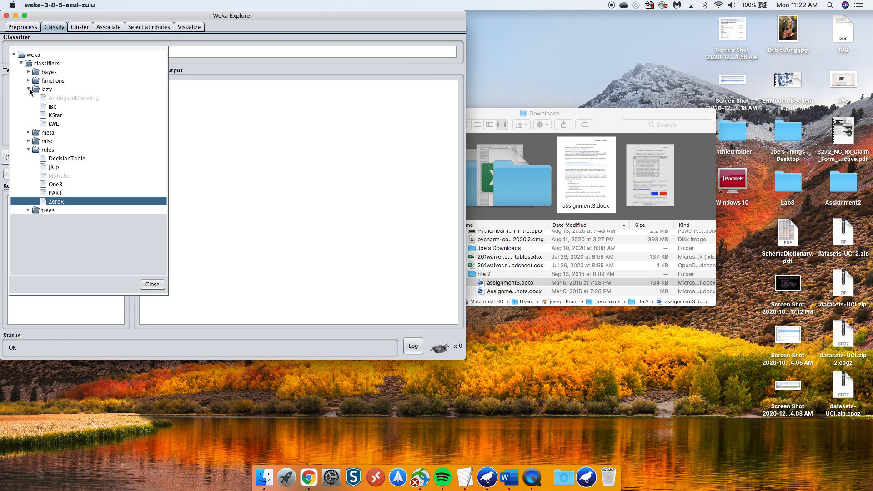
click(93, 98)
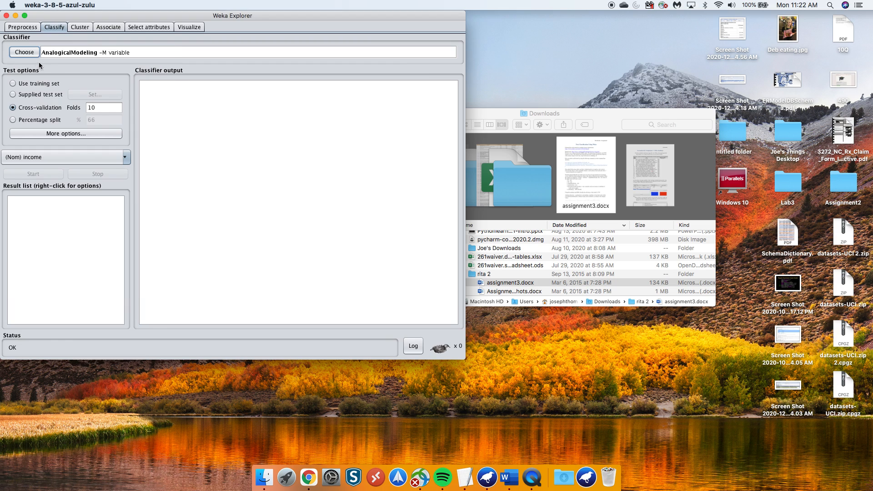
- Try the lazy IBk classifier, check the AnalogicalModeling description and switch back to AnalogicalModeling
click(29, 53)
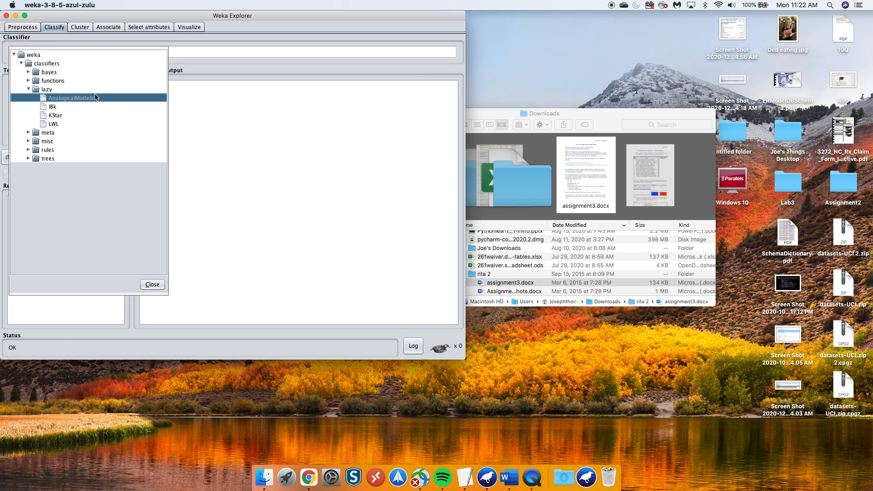
click(59, 107)
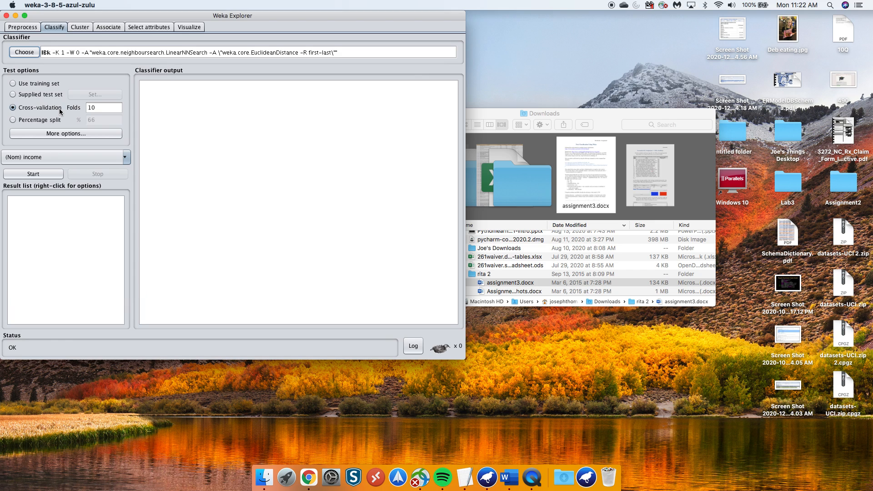
click(31, 54)
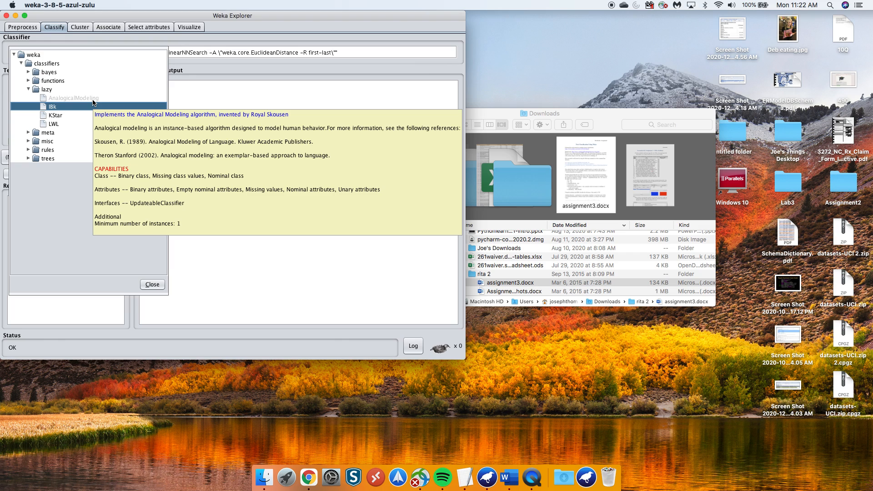
click(93, 102)
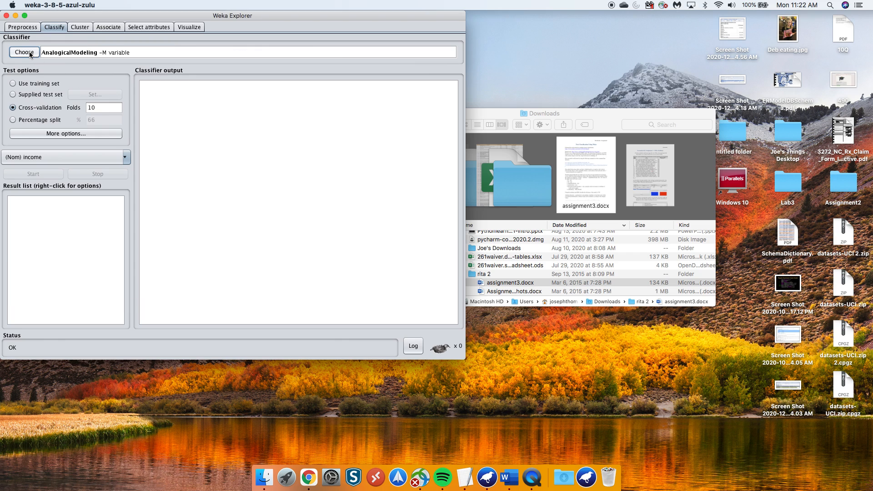
- Use a supplied test set for evaluation and load adult.arff from the Lab4 folder as its test instances
click(14, 95)
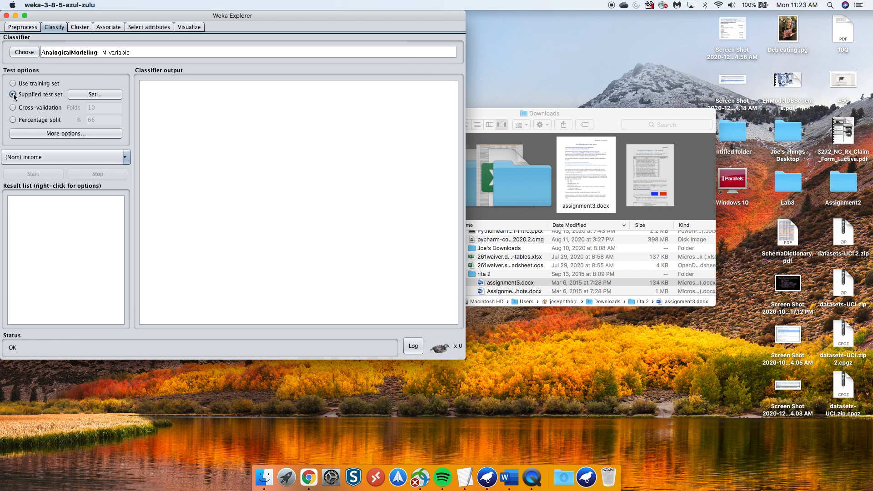
click(93, 94)
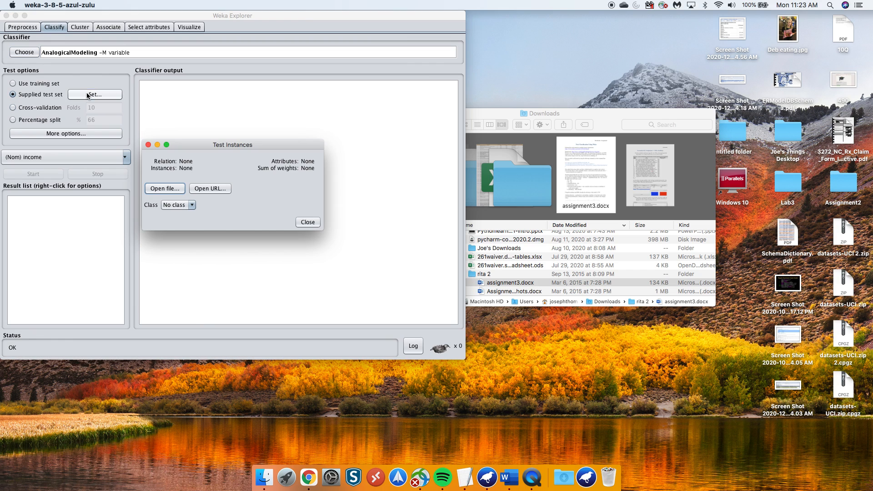
click(166, 187)
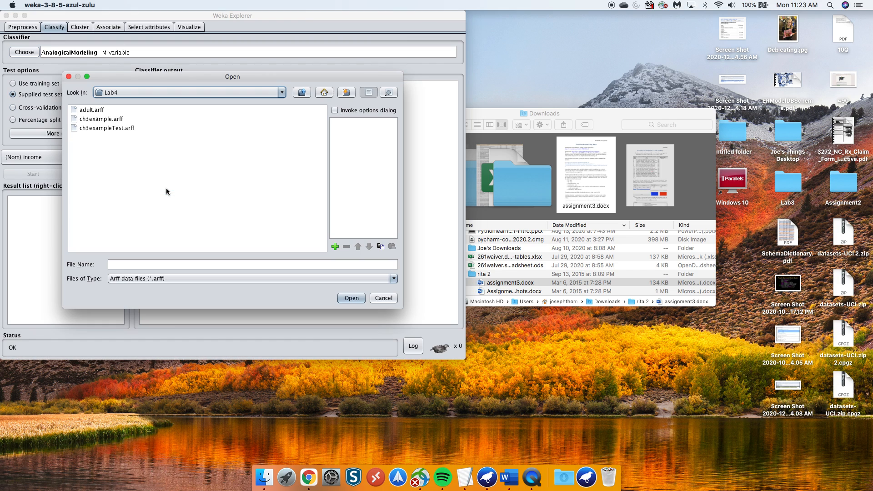
double_click(98, 109)
click(305, 223)
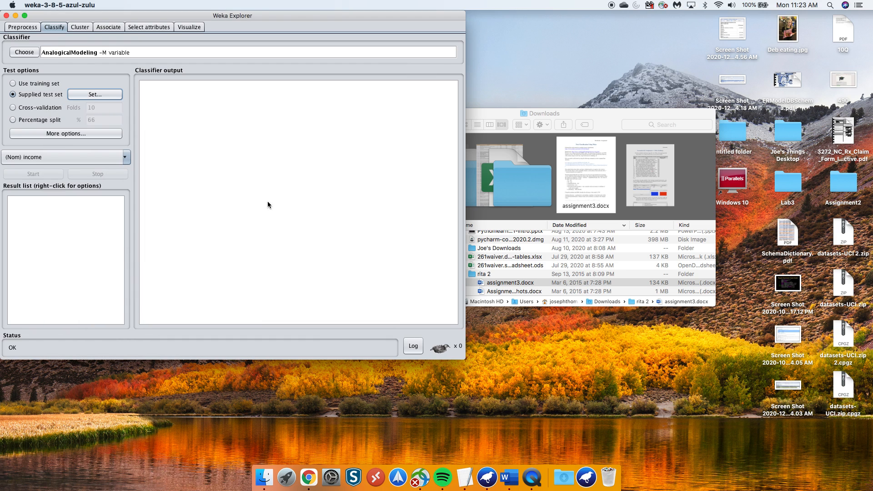
- Set the output predictions format in the classifier evaluation options to AnalogicalModelingOutput
click(88, 133)
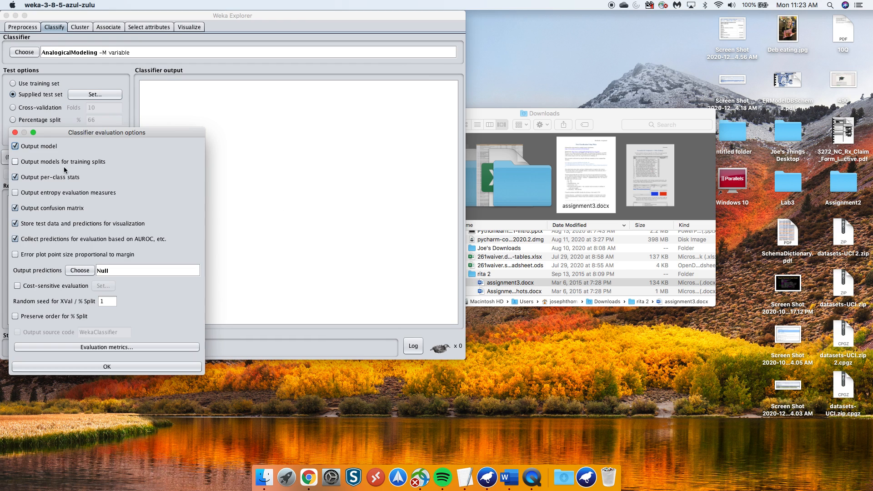
click(81, 271)
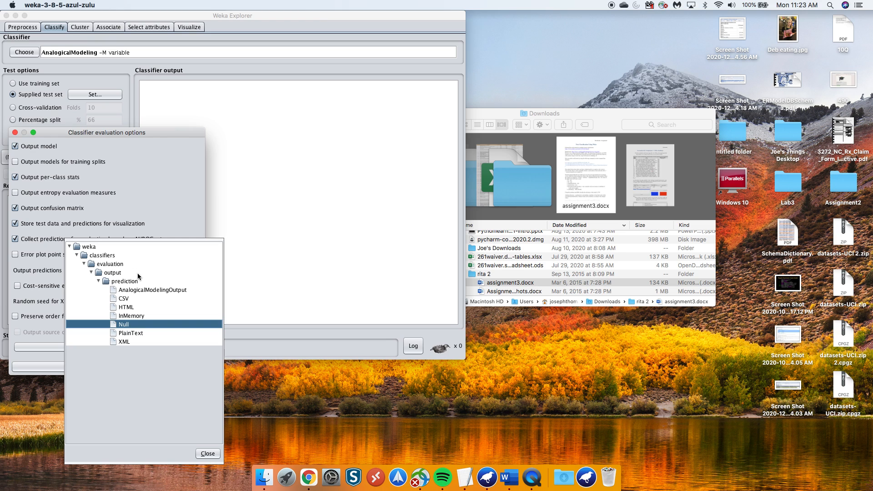
click(141, 289)
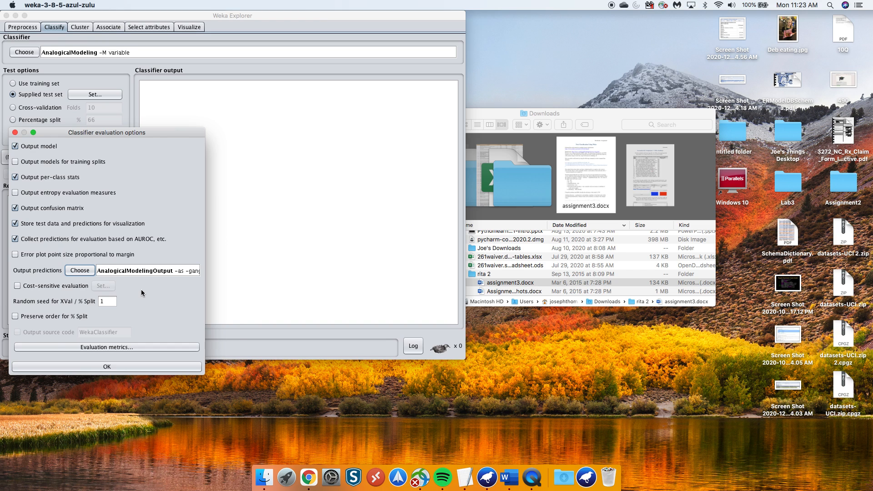
click(97, 366)
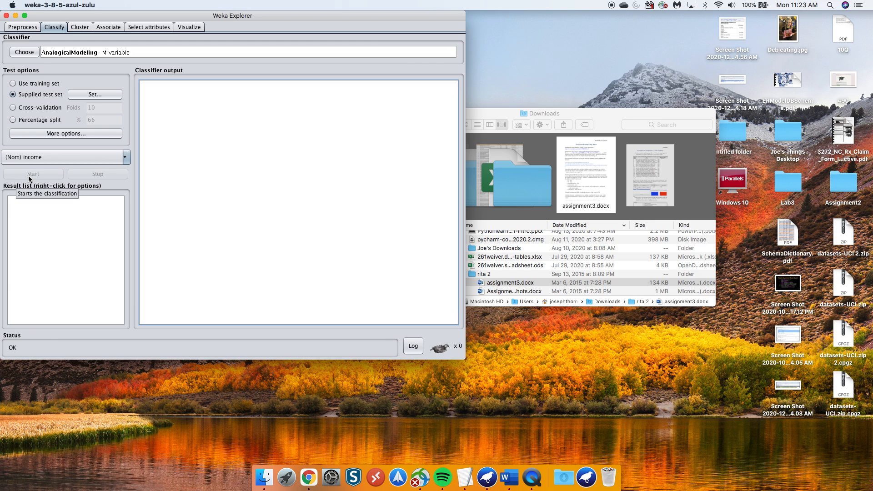
- Replace the classifier with LMT from the trees group, then switch it to the J48 tree
click(31, 56)
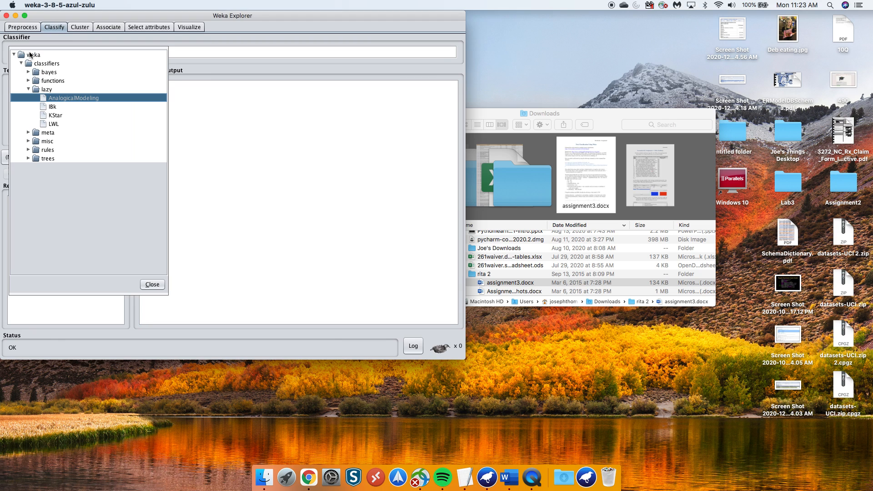
mouse_move(87, 99)
click(29, 159)
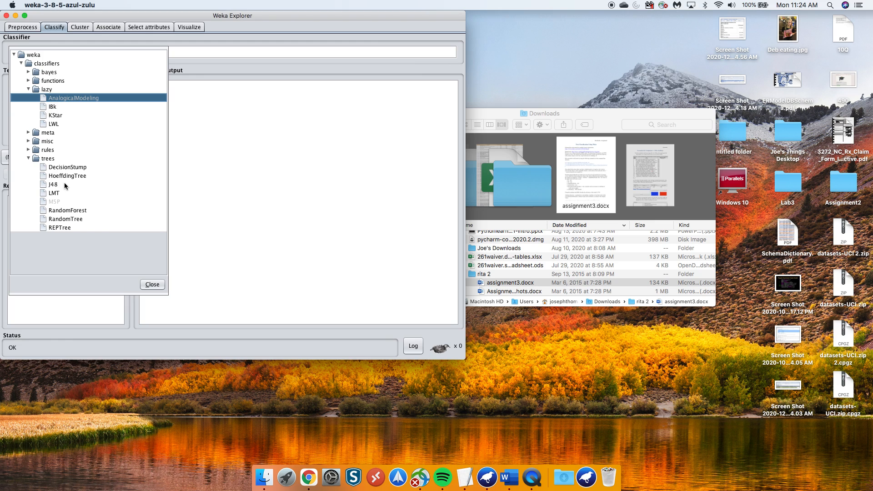
click(53, 193)
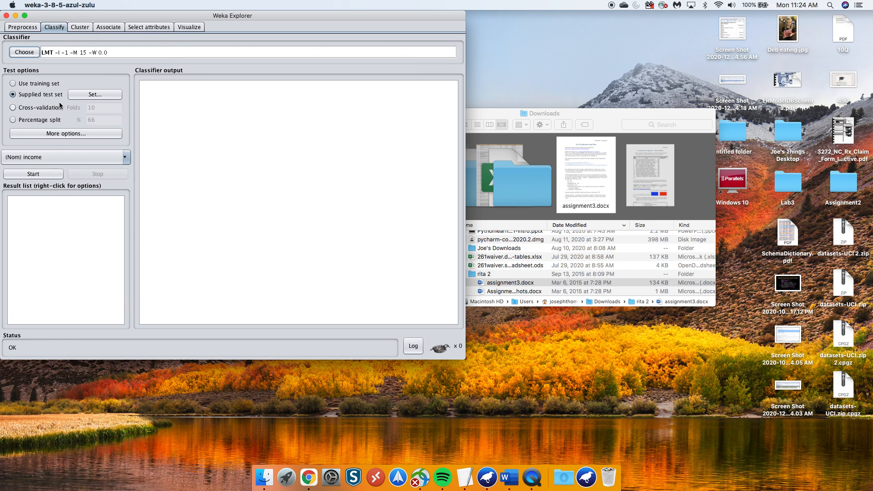
click(25, 52)
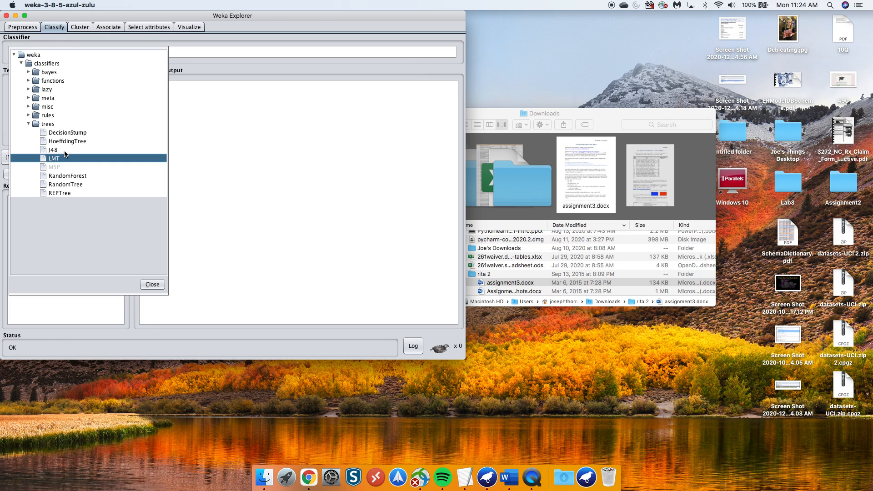
click(54, 150)
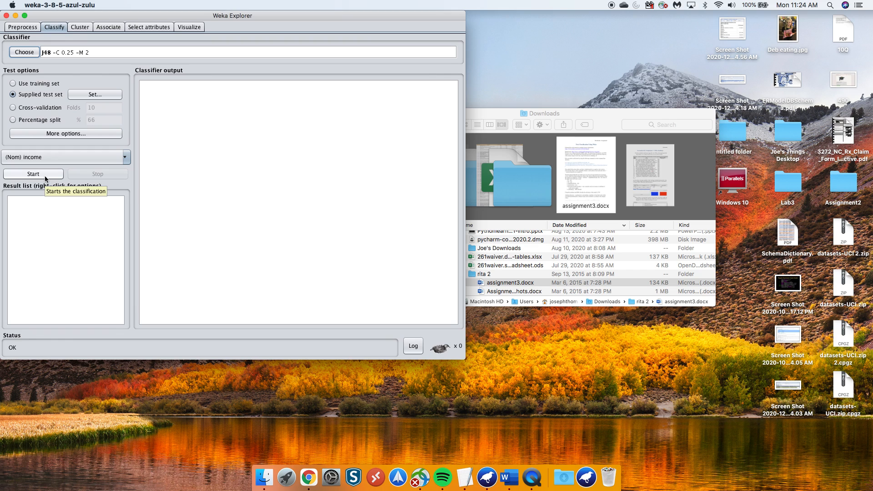
- Check the evaluation options, run J48 on the supplied test set and review the decision tree and evaluation summary
click(62, 134)
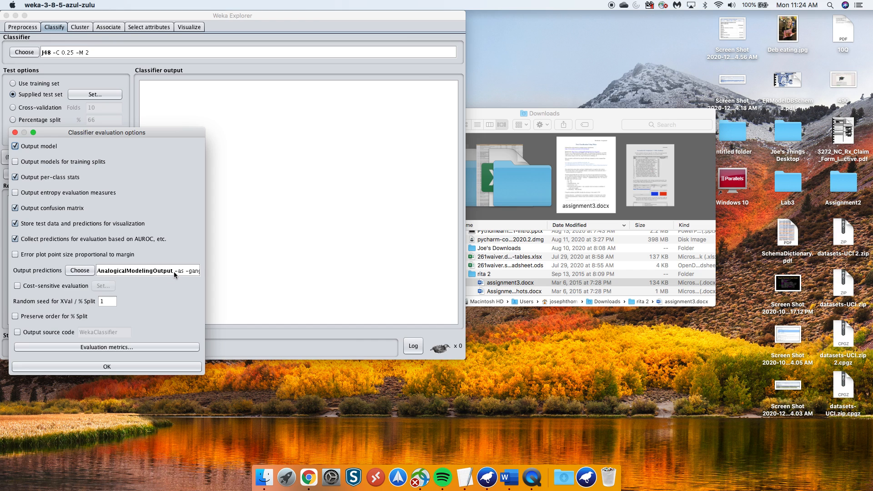
click(121, 365)
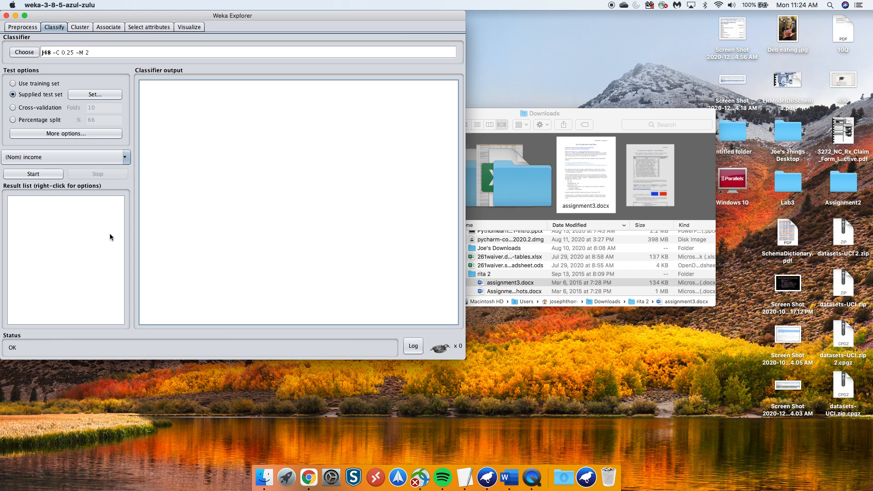
click(29, 171)
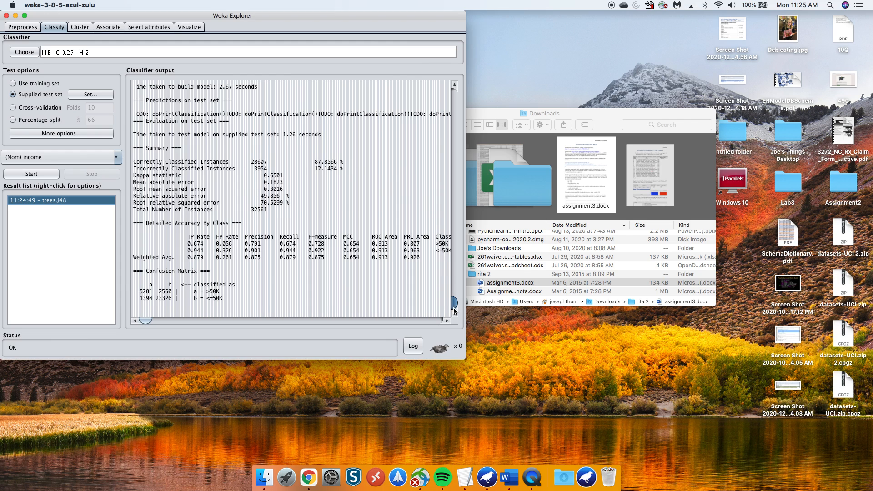
drag(145, 321, 118, 321)
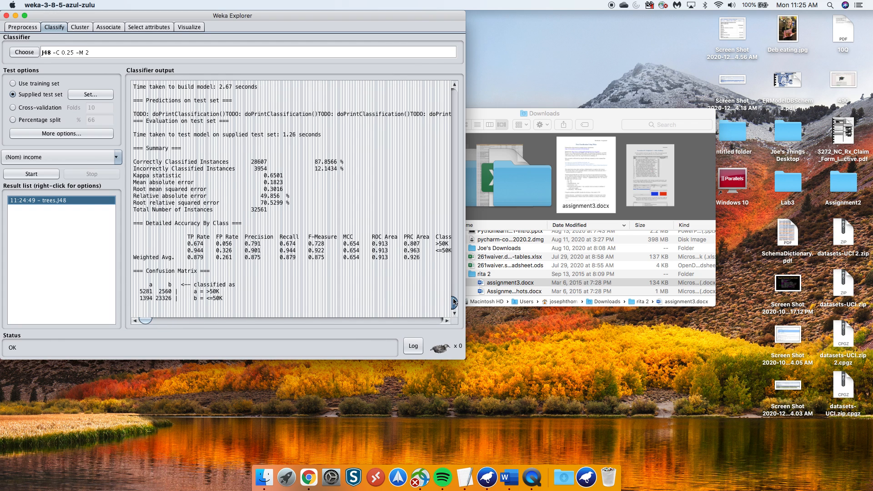
drag(454, 304, 454, 296)
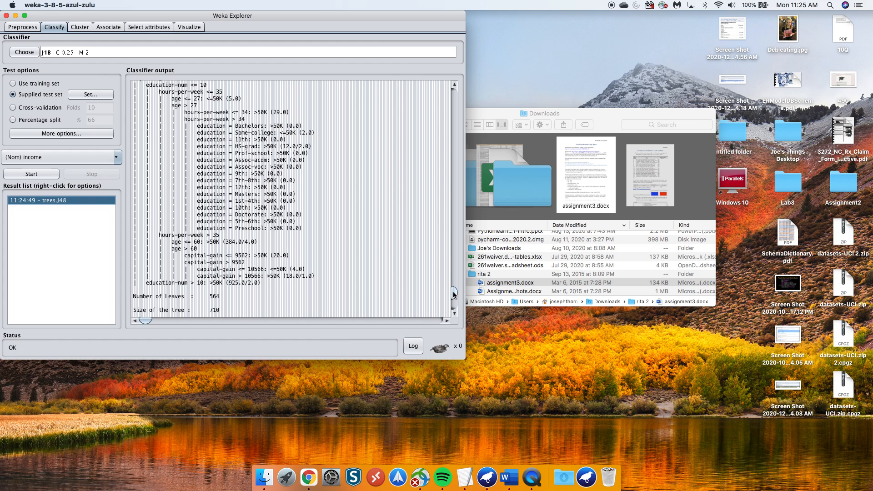
drag(262, 282, 166, 186)
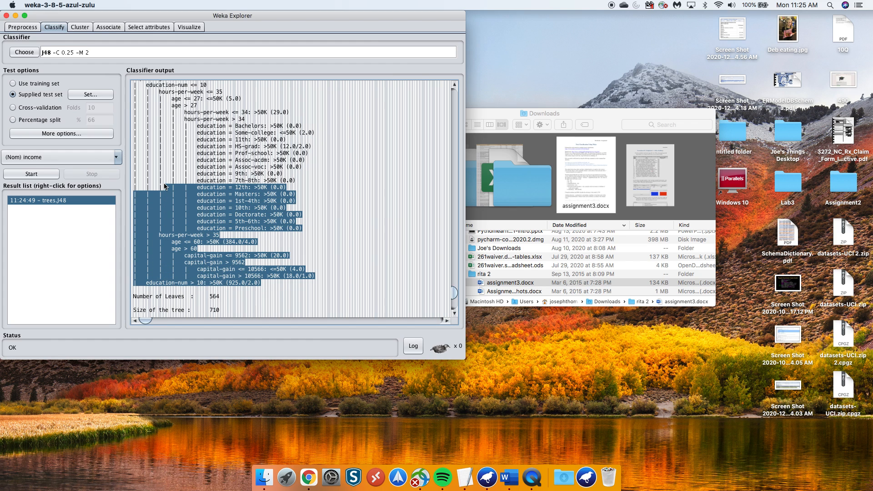
click(292, 218)
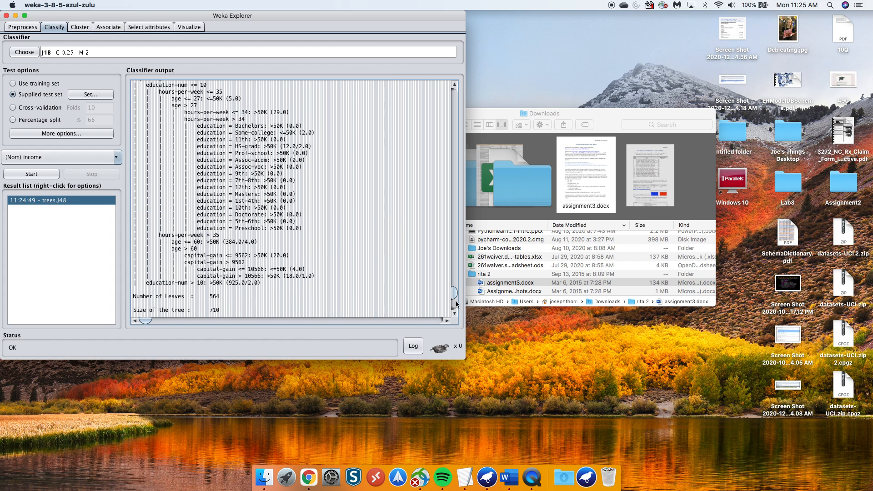
drag(455, 295, 455, 307)
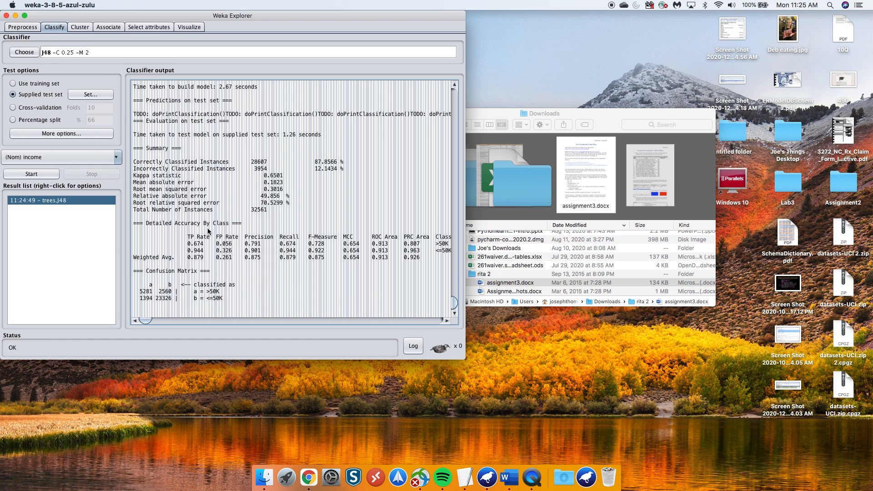
- Change the output predictions format to PlainText and rerun the J48 classification
click(61, 133)
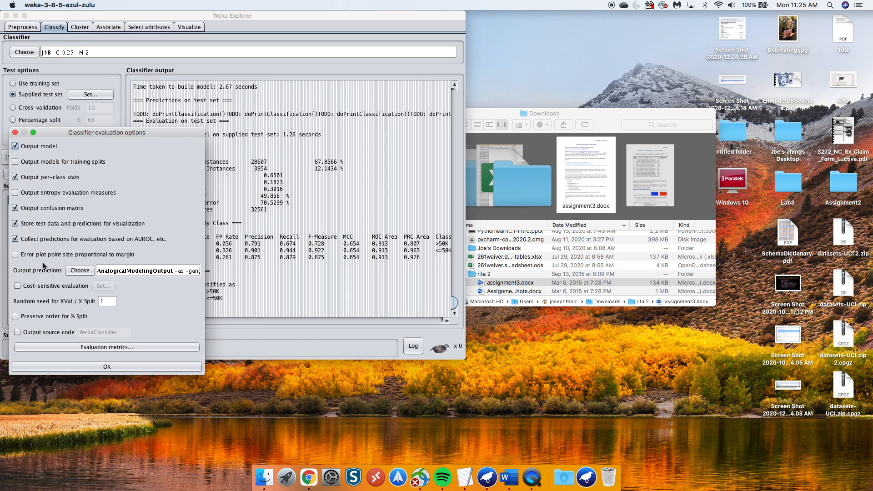
click(80, 271)
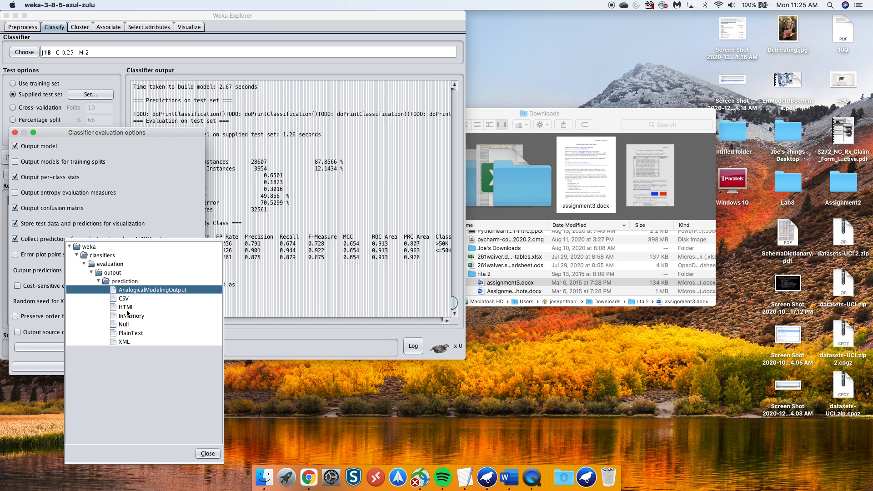
click(124, 341)
click(80, 270)
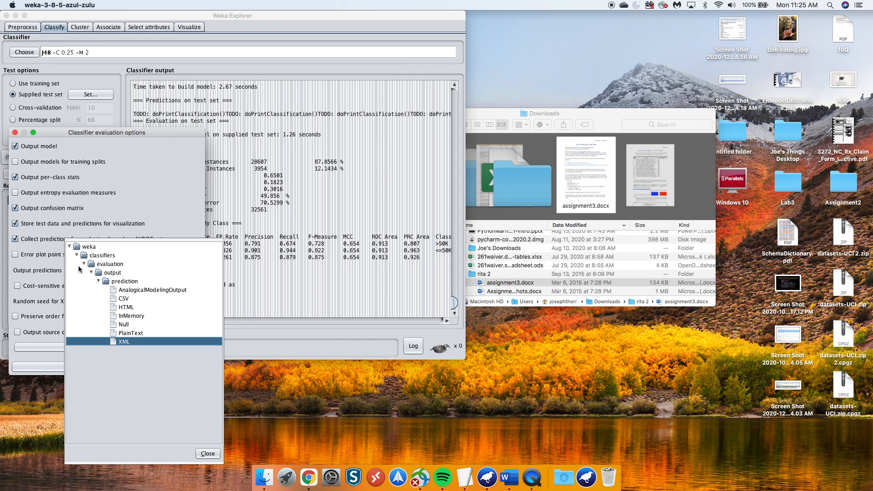
click(133, 334)
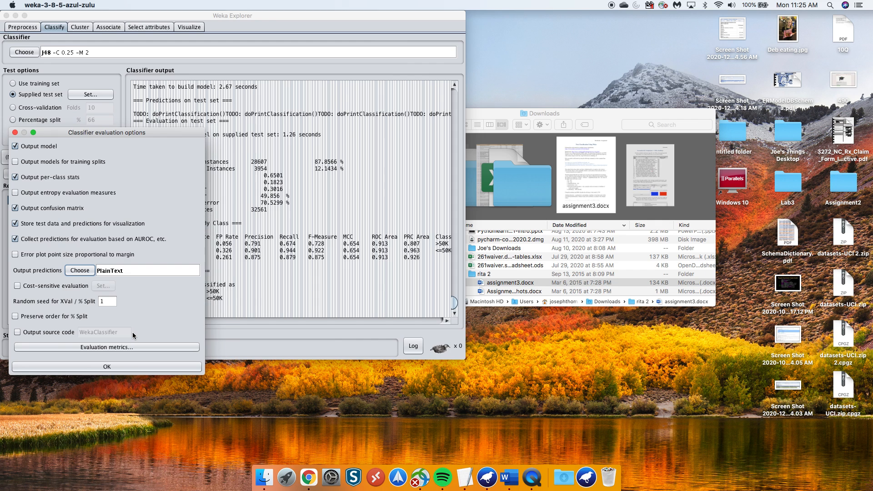
click(119, 367)
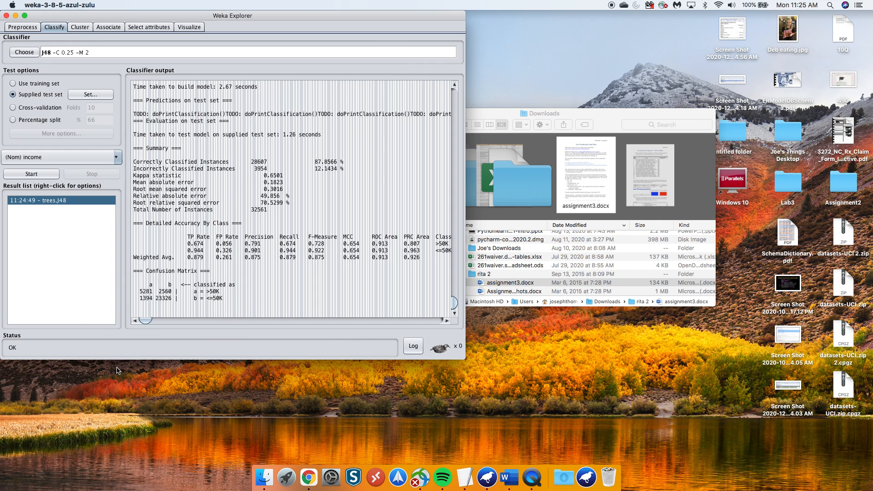
click(23, 174)
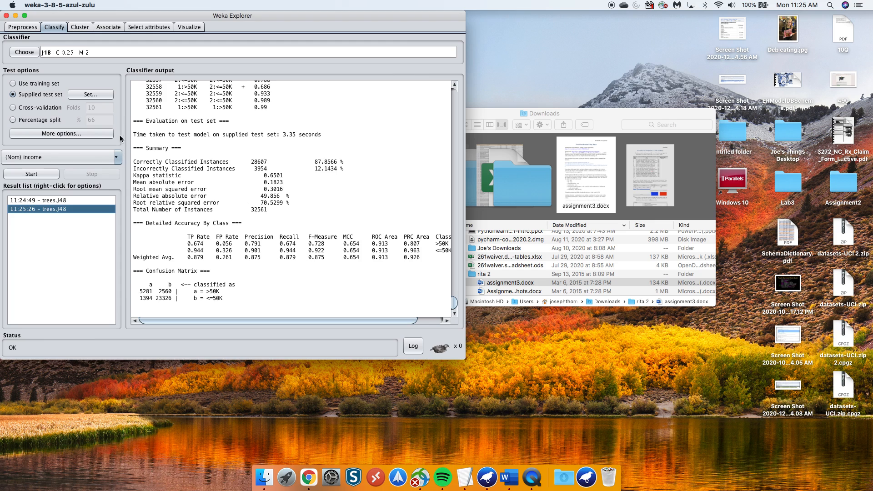
- Compare the output of the earlier J48 run with that of the plain-text J48 run in the result list
click(69, 201)
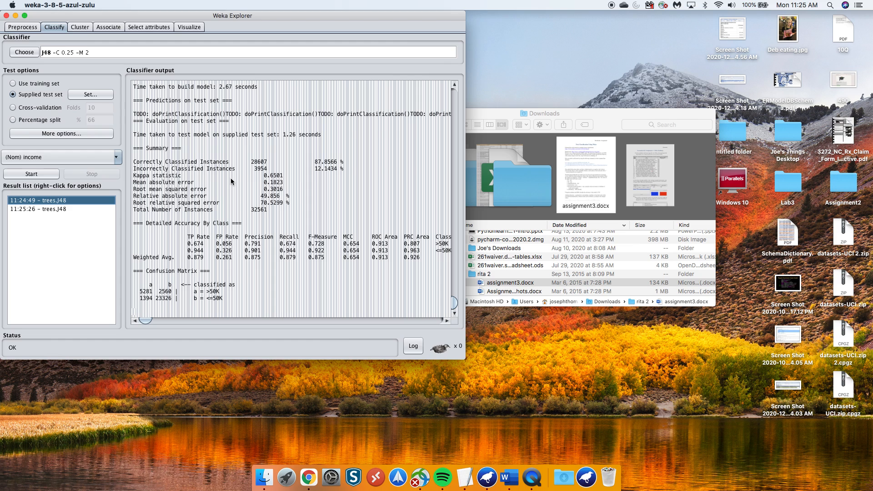
click(81, 209)
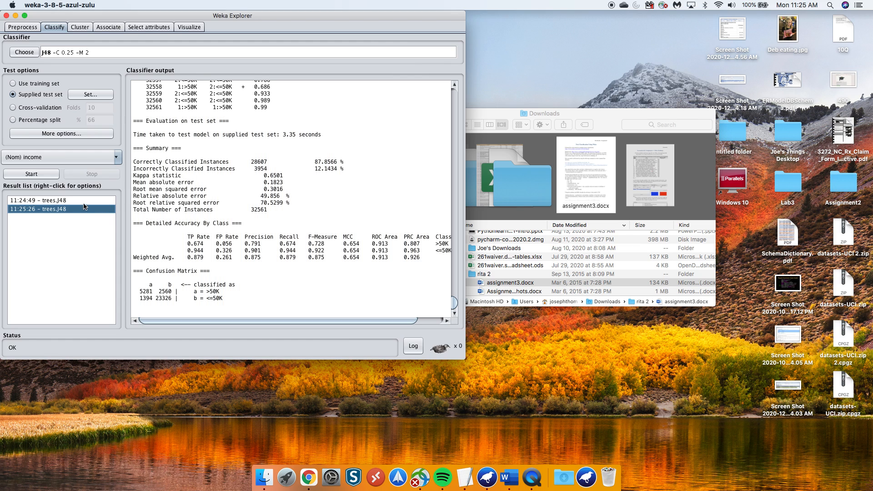
click(83, 201)
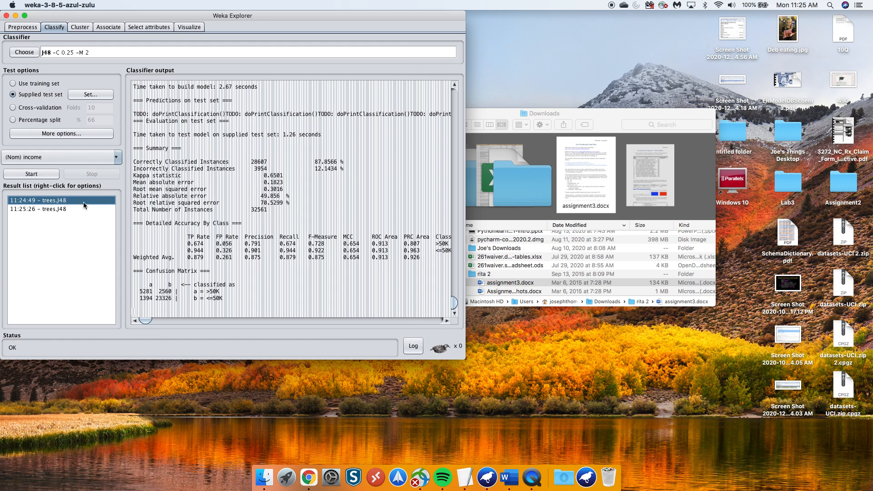
click(87, 210)
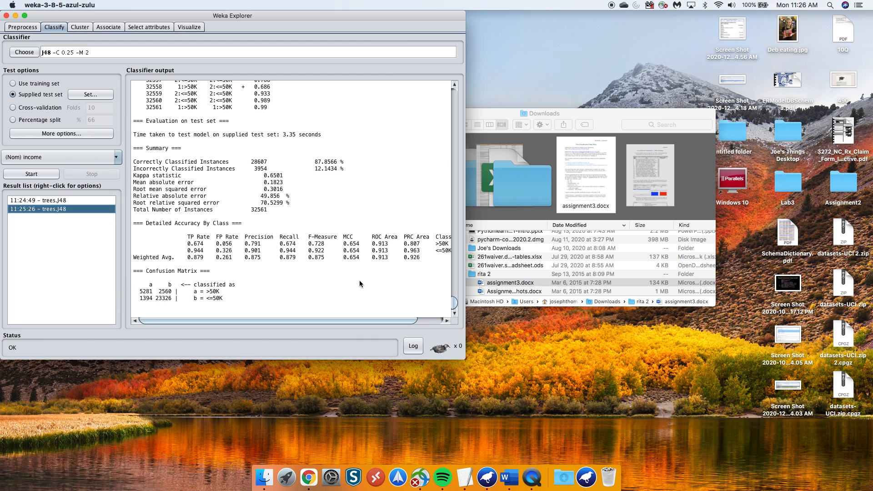
- Review the run information and the start of the J48 pruned tree in the plain-text run's output
drag(454, 303, 455, 241)
drag(453, 147, 456, 97)
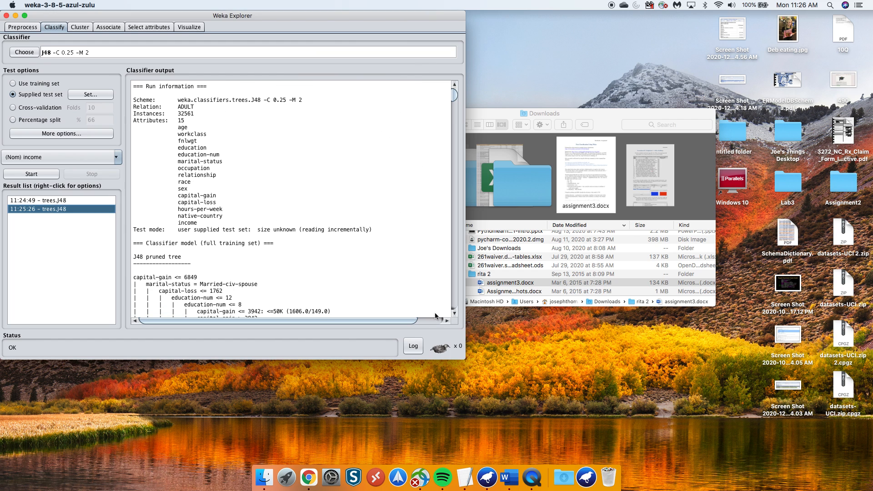
click(454, 313)
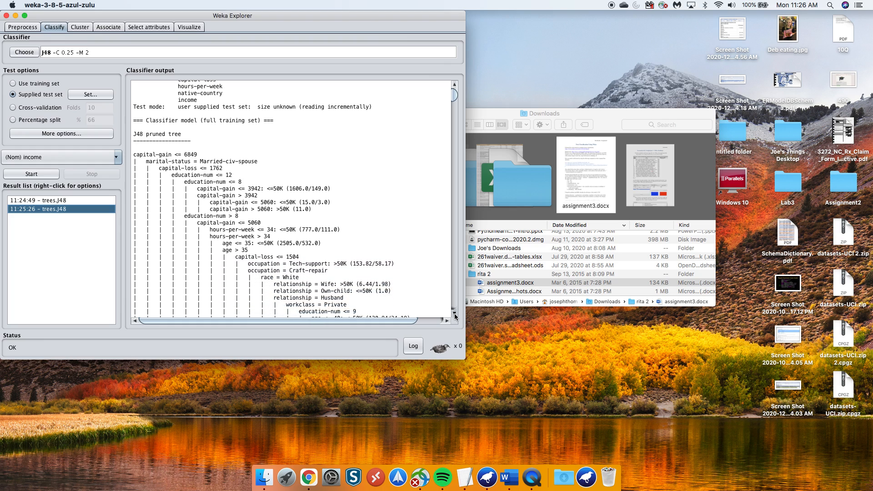
click(454, 313)
click(454, 314)
click(454, 312)
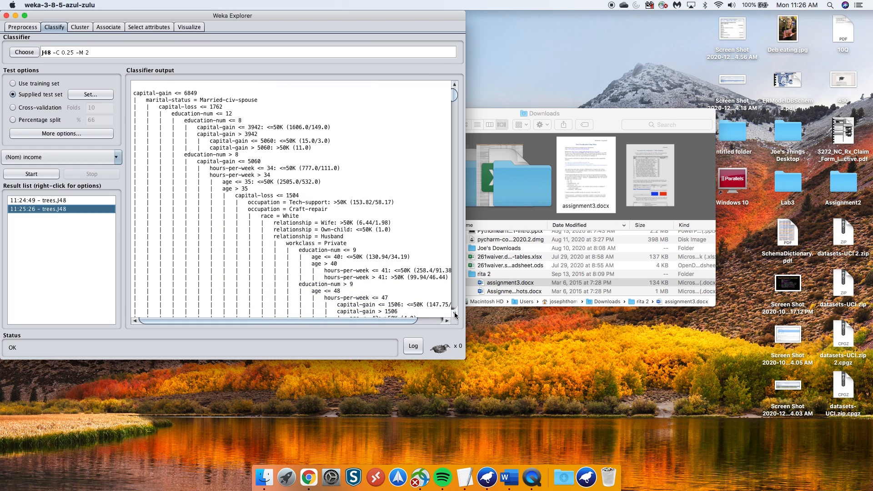
click(455, 312)
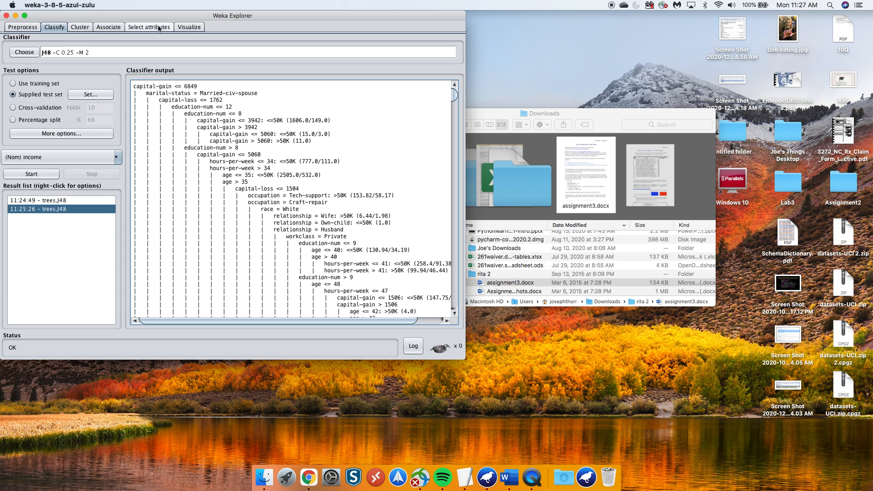
- Enlarge the hours-per-week versus income plot from the dataset's plot matrix and change its Y axis to sex
click(193, 28)
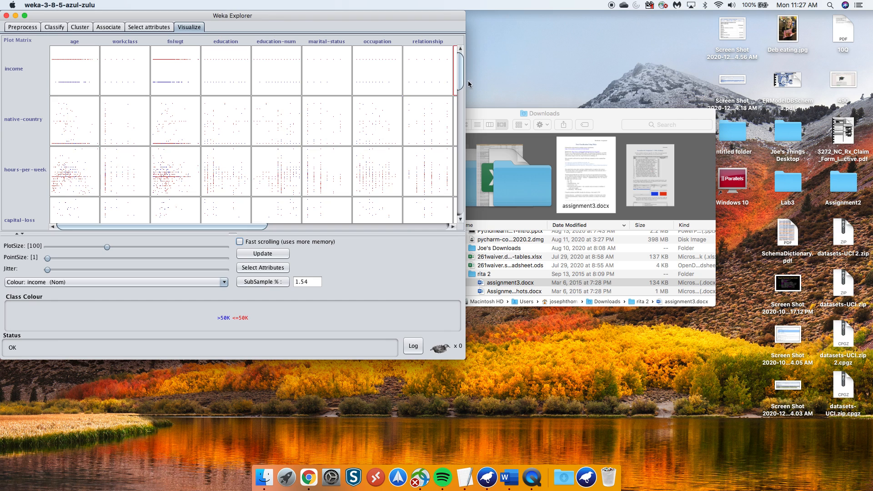
drag(239, 228, 321, 226)
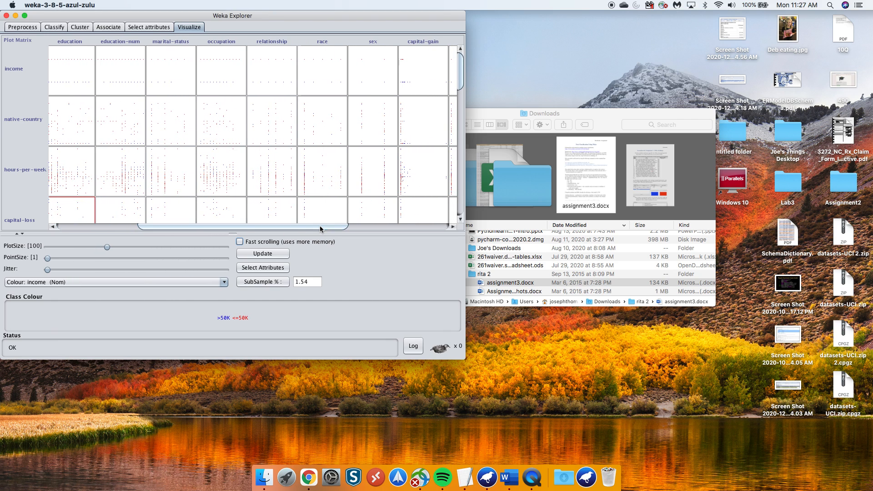
click(452, 226)
drag(452, 229, 452, 230)
click(425, 78)
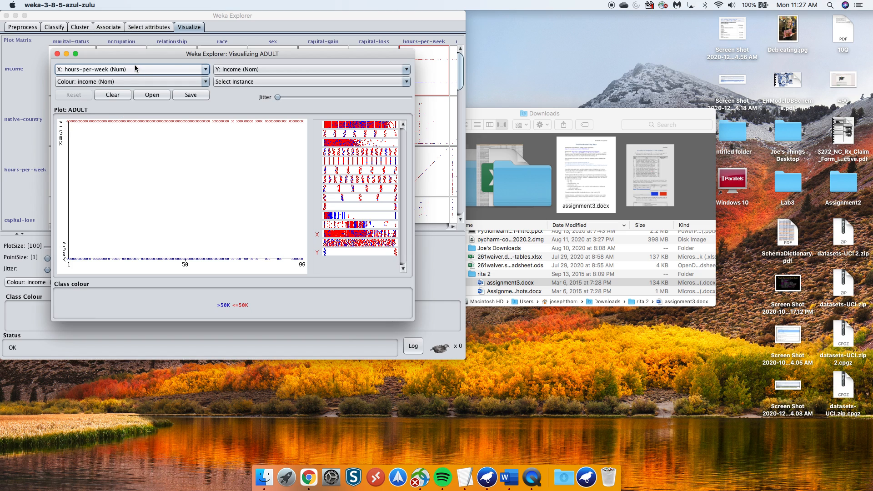
click(237, 69)
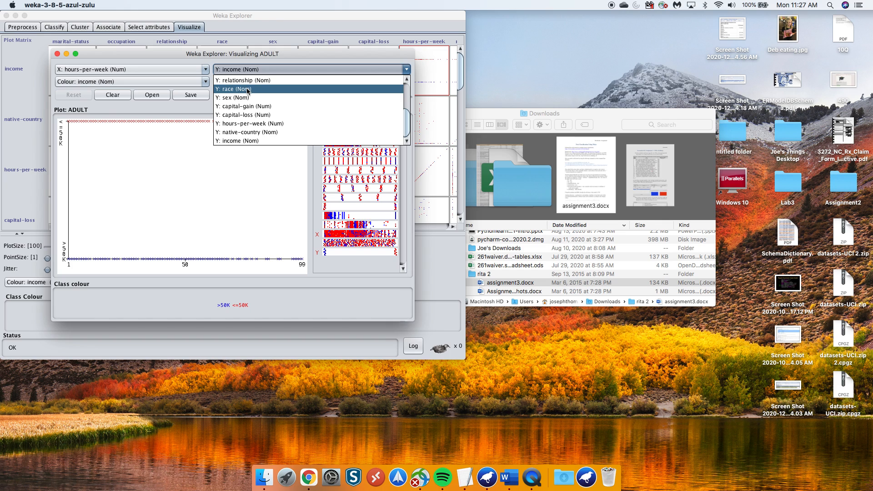
click(241, 97)
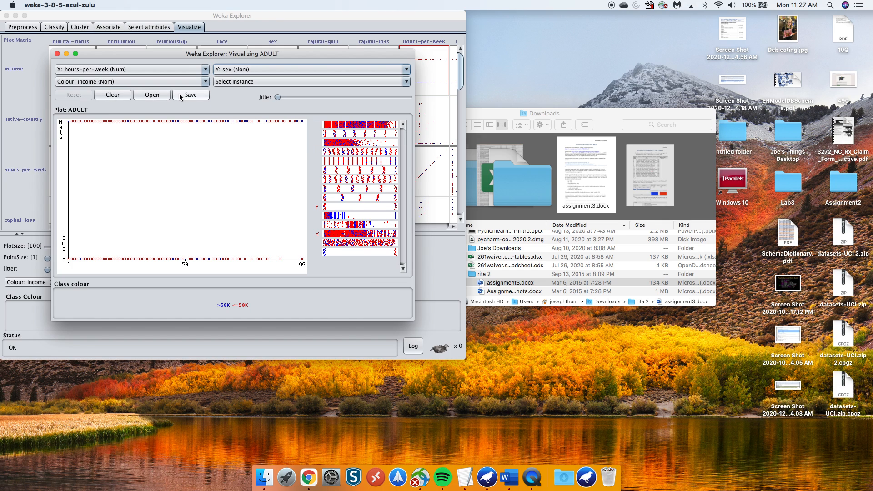
click(145, 93)
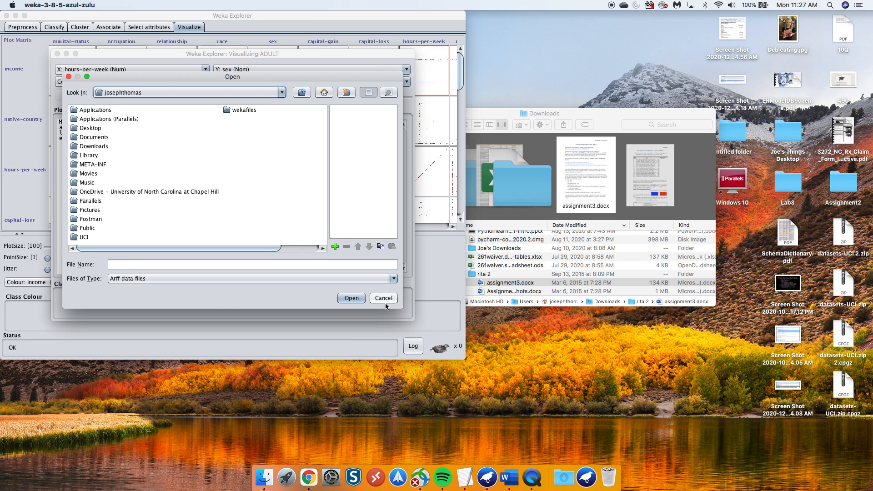
click(384, 301)
click(239, 82)
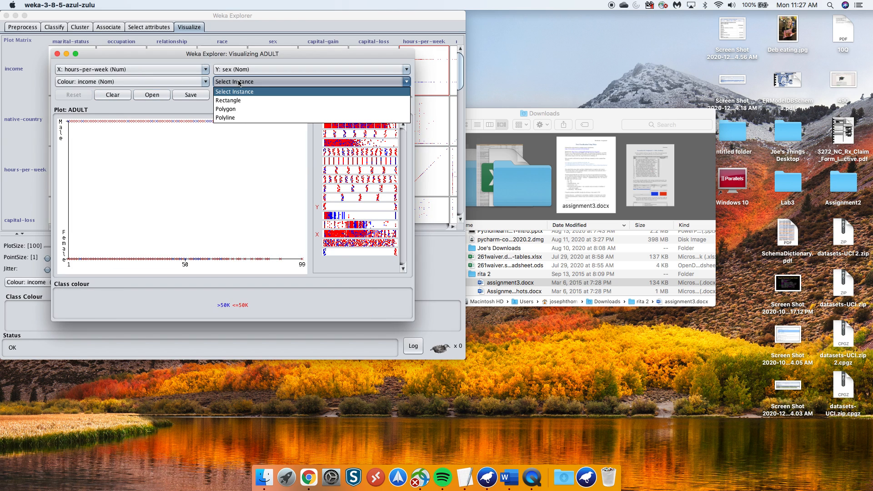
click(239, 82)
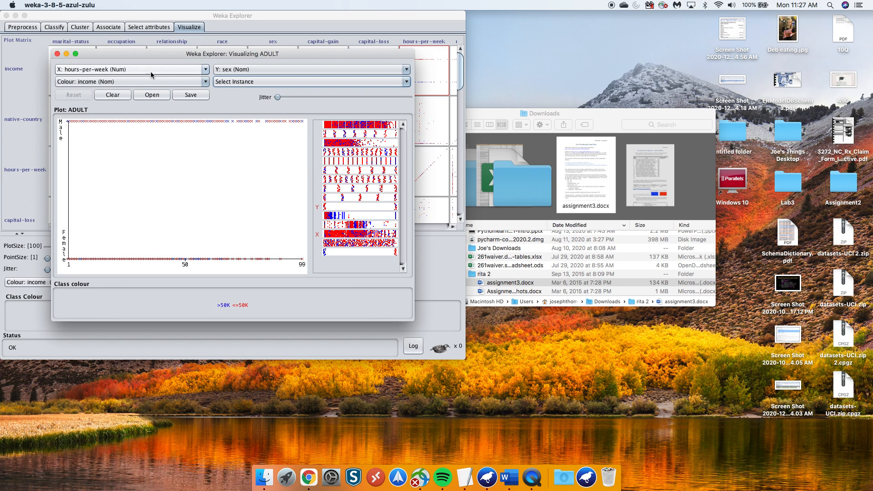
click(112, 96)
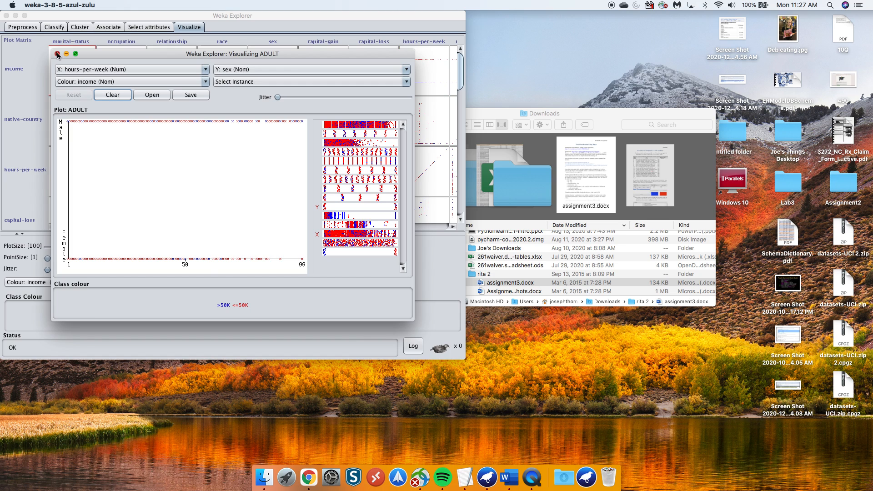
- Close the enlarged plot, enlarge the sex versus hours-per-week plot instead and switch its X axis to workclass
click(57, 54)
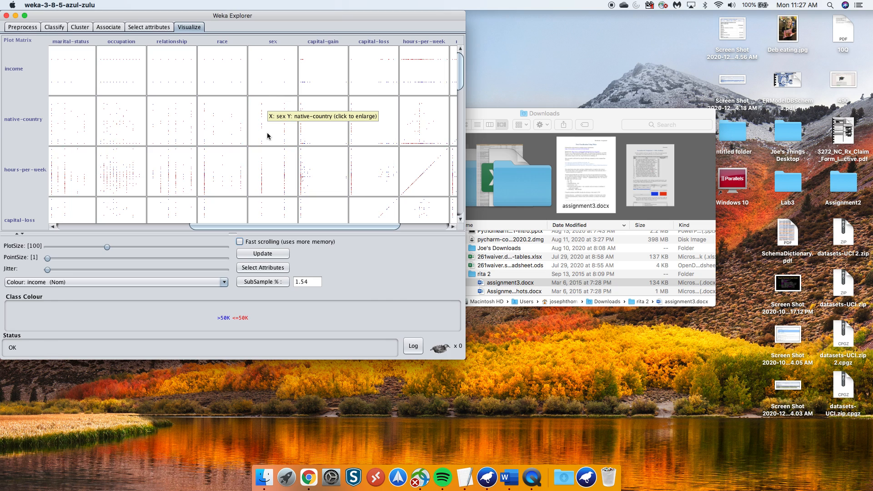
click(260, 188)
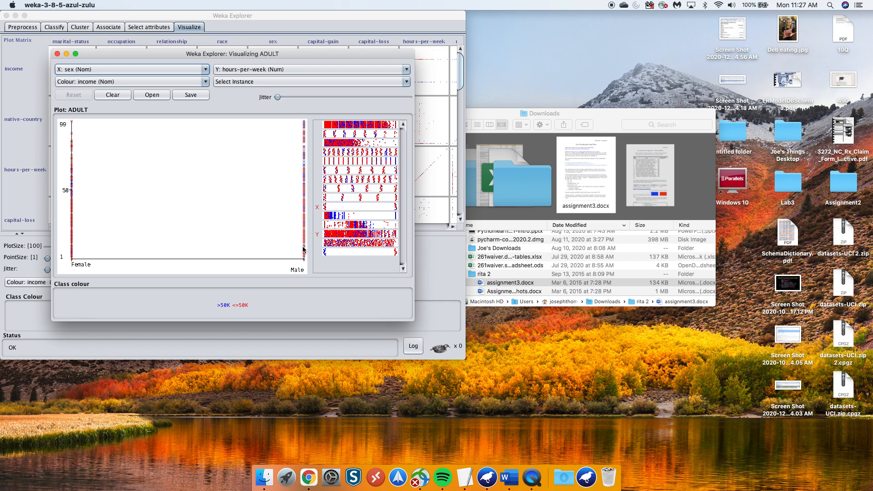
click(346, 135)
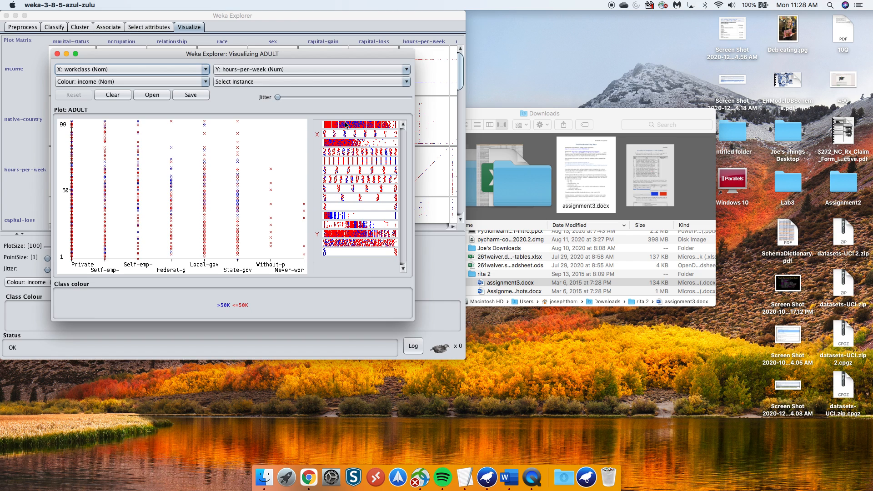